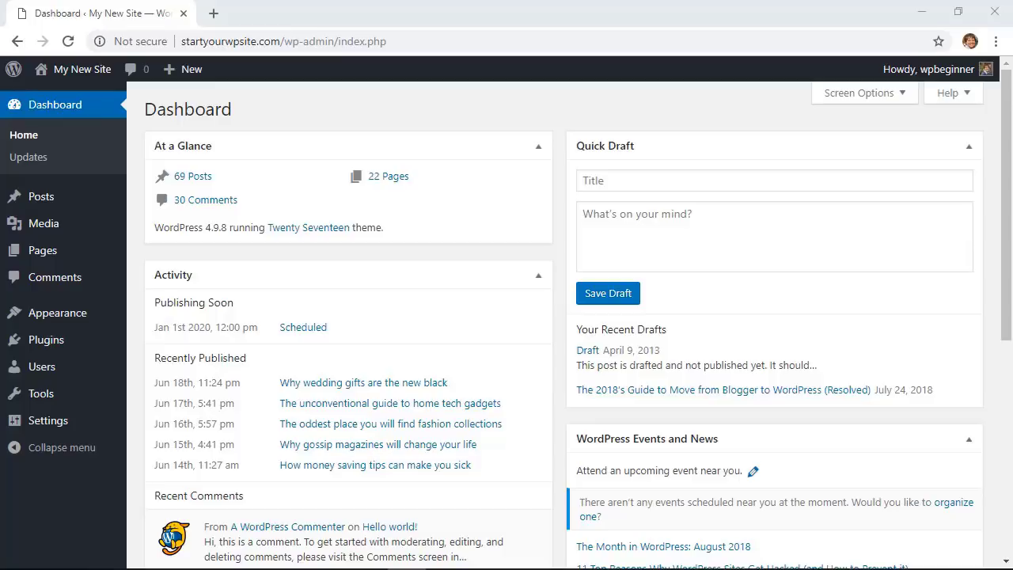
# Search the plugin directory for "wp maintenance mode" and install and activate the WP Maintenance Mode plugin
pyautogui.moveTo(65, 349)
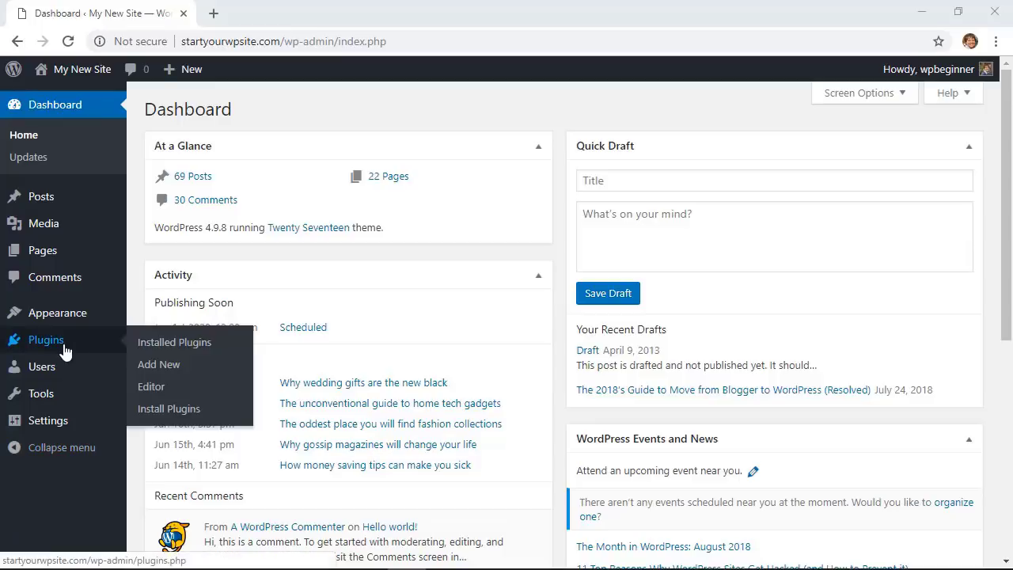
pyautogui.click(150, 364)
pyautogui.click(822, 155)
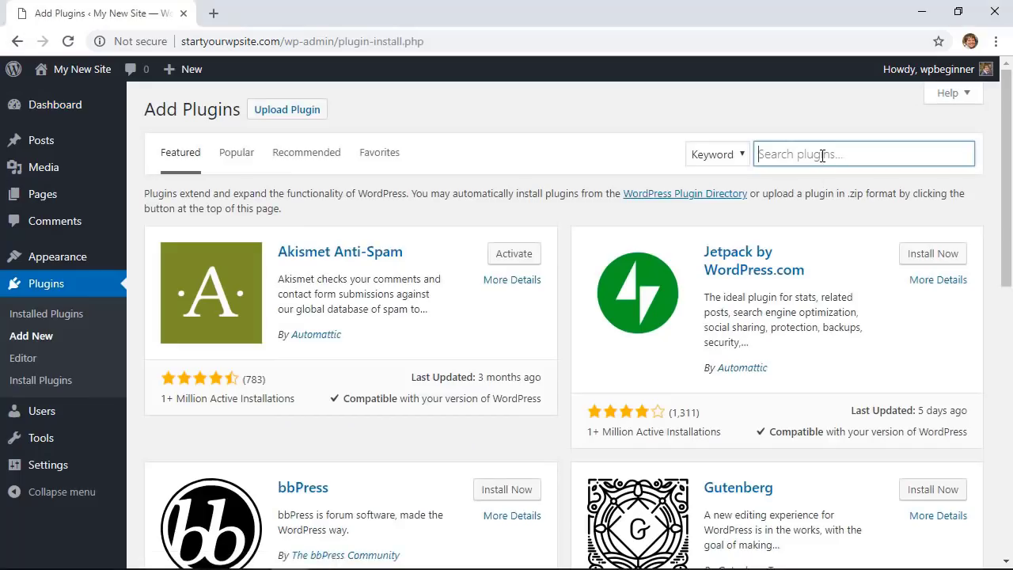
pyautogui.write('wp maintenance mode')
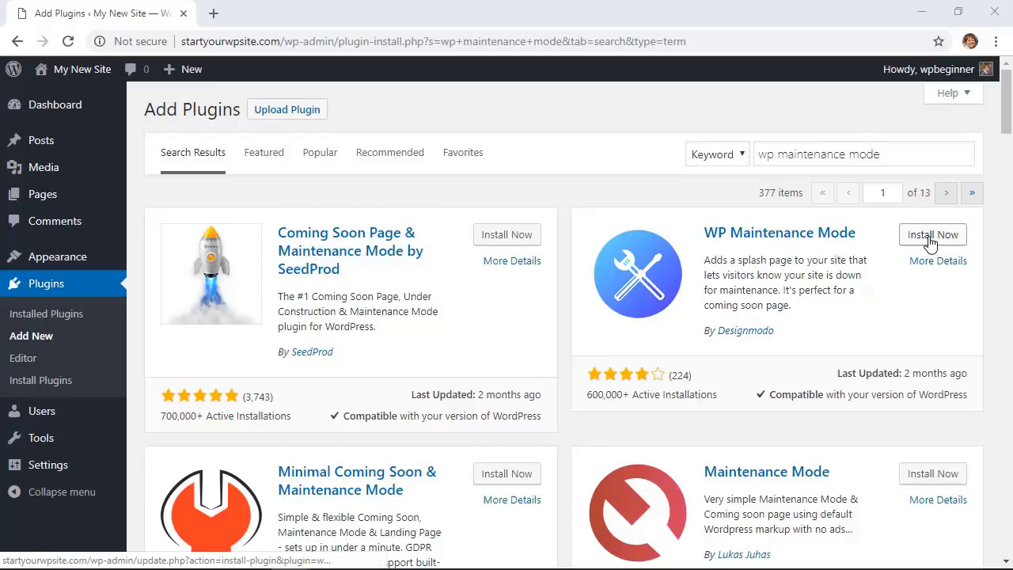
pyautogui.click(930, 237)
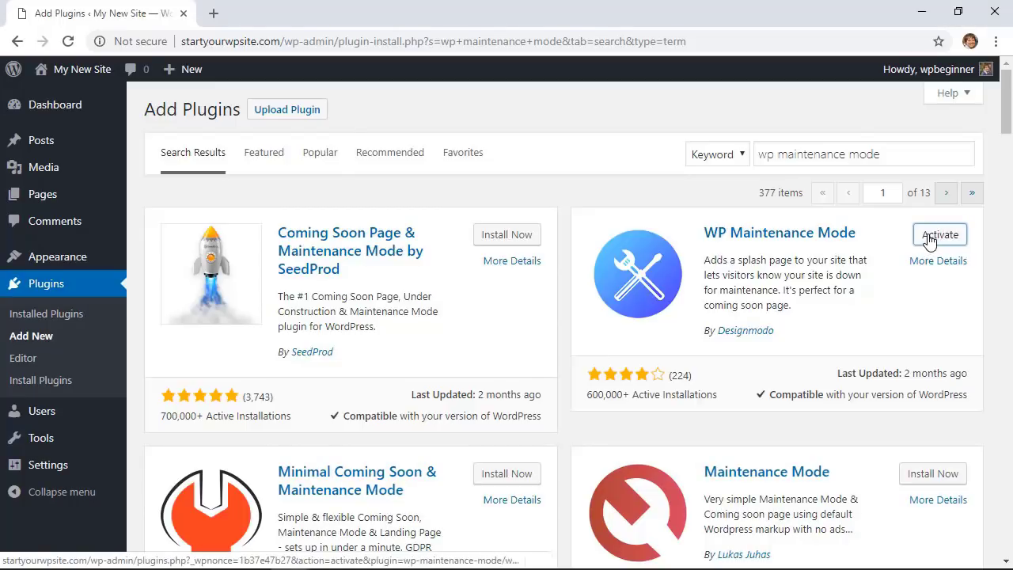
pyautogui.click(934, 237)
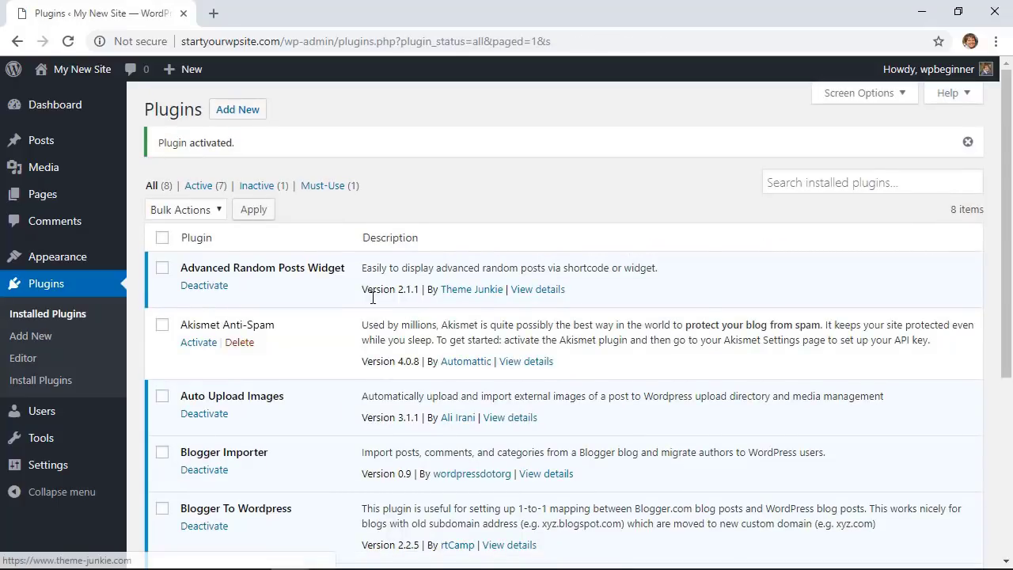
# In the WP Maintenance Mode general settings, set Status to Activated and Bypass for Search Bots to Yes, and save the settings
pyautogui.moveTo(45, 464)
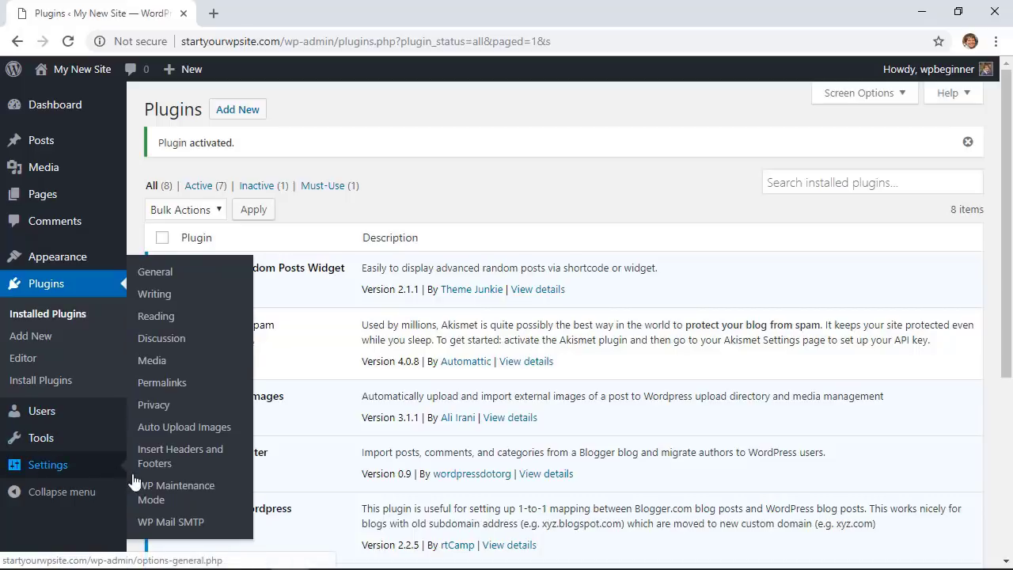
pyautogui.click(148, 506)
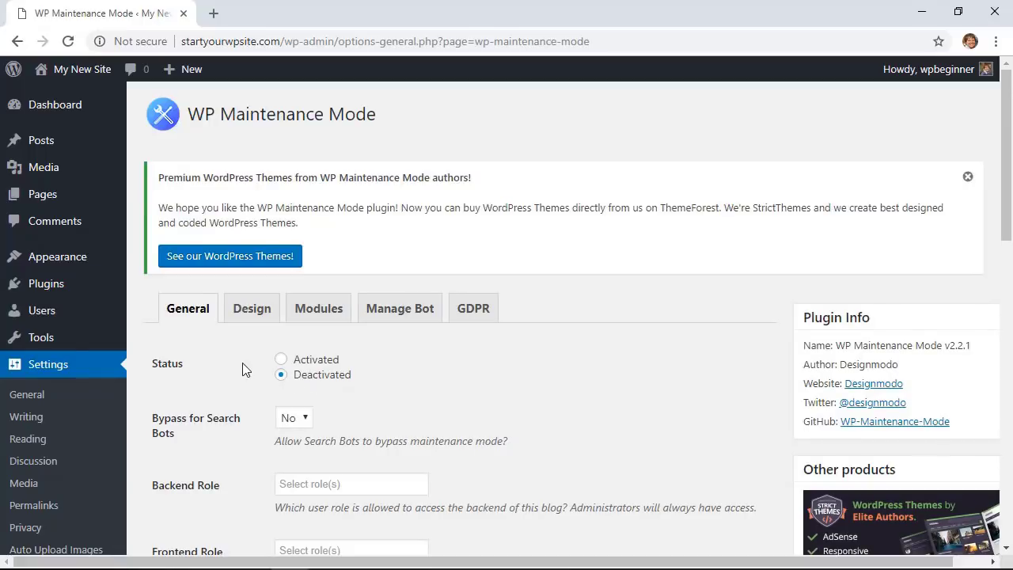
pyautogui.scroll(-3, 242, 362)
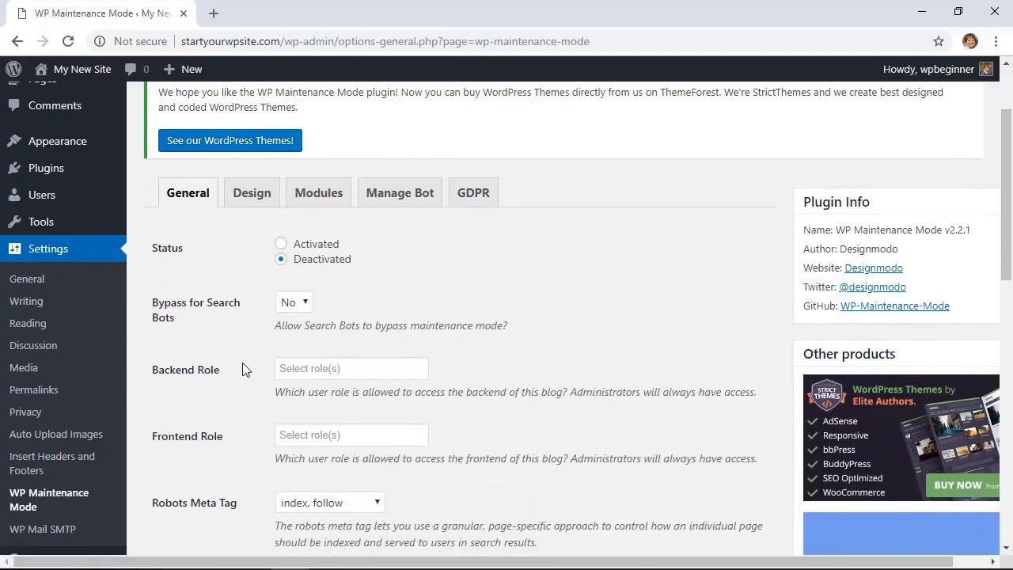
pyautogui.click(281, 244)
pyautogui.click(293, 302)
pyautogui.click(295, 322)
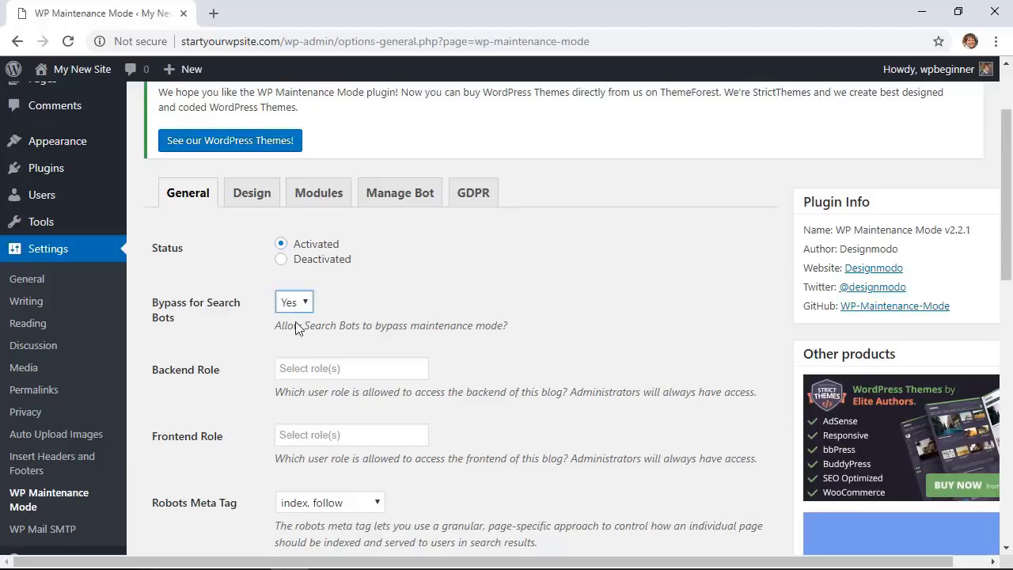
pyautogui.click(224, 332)
pyautogui.scroll(-4, 267, 312)
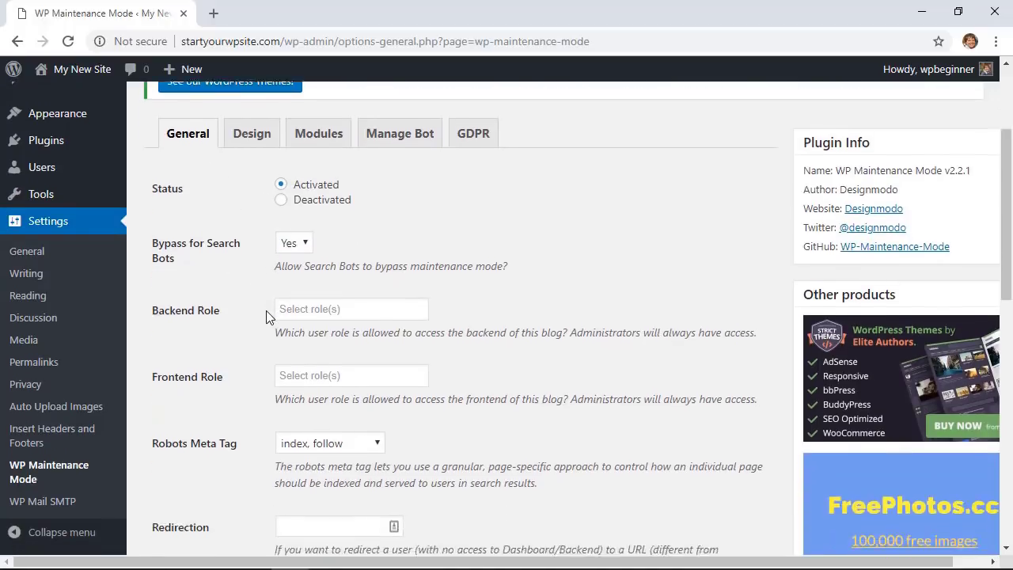
pyautogui.scroll(-4, 267, 315)
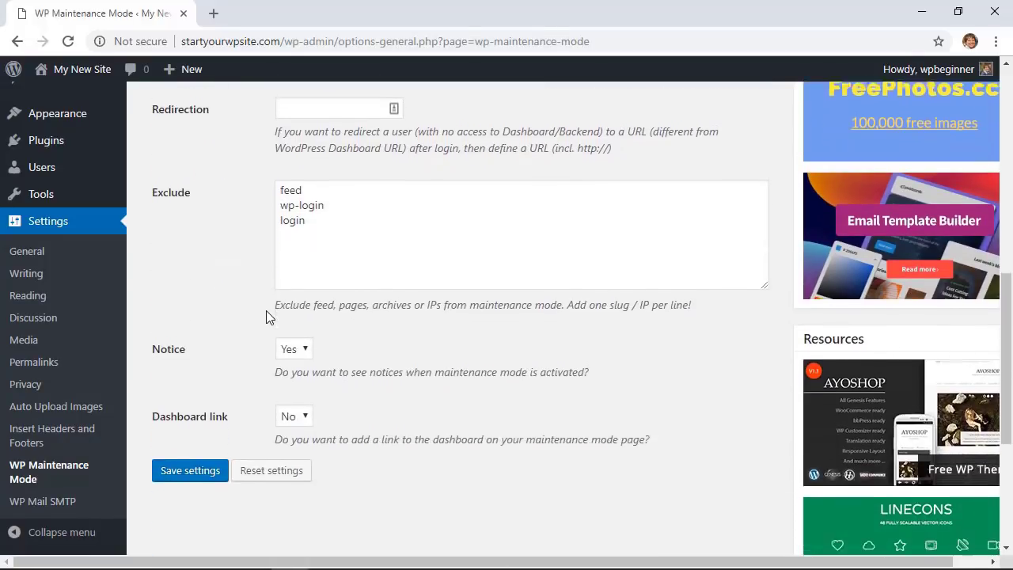
pyautogui.click(183, 366)
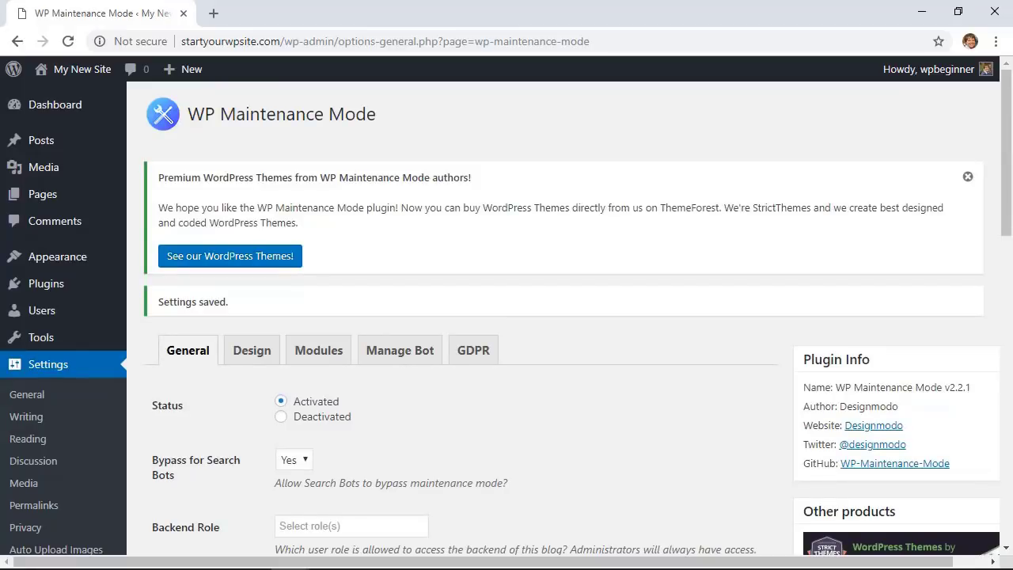
# Change the heading in the maintenance page's design settings to "We'll Be Right Back!"
pyautogui.scroll(-2, 524, 324)
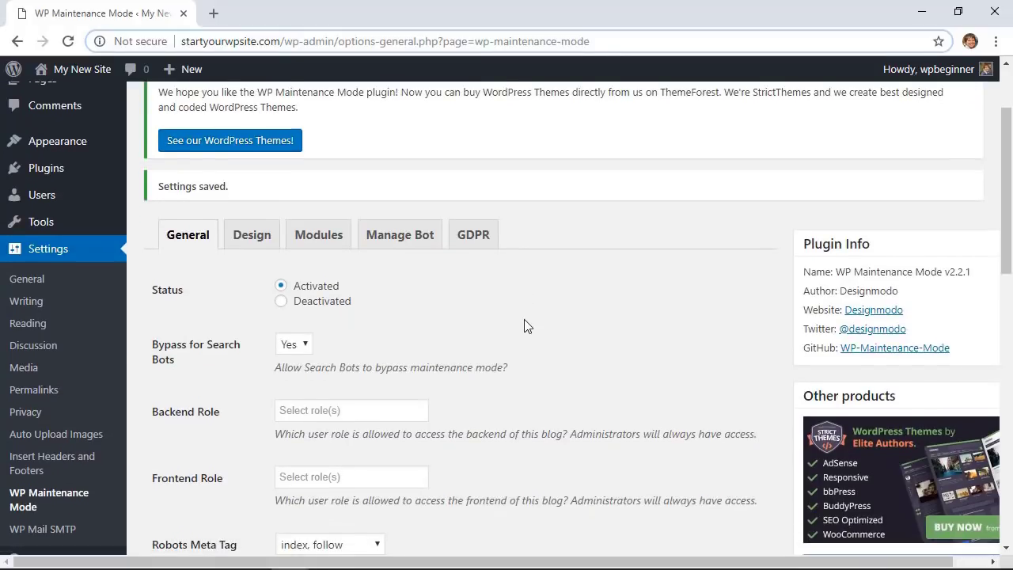
pyautogui.scroll(-1, 524, 324)
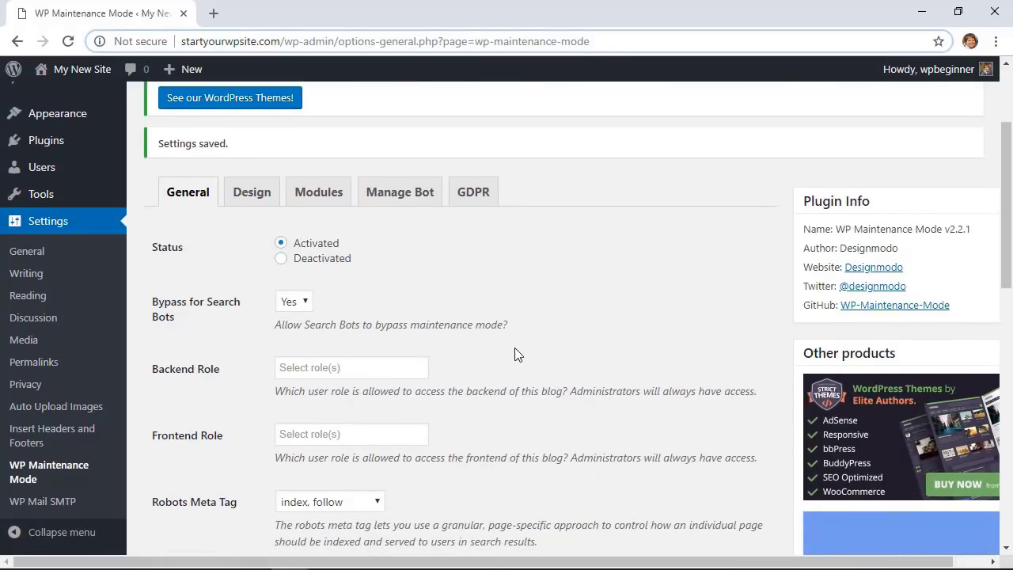
pyautogui.click(249, 206)
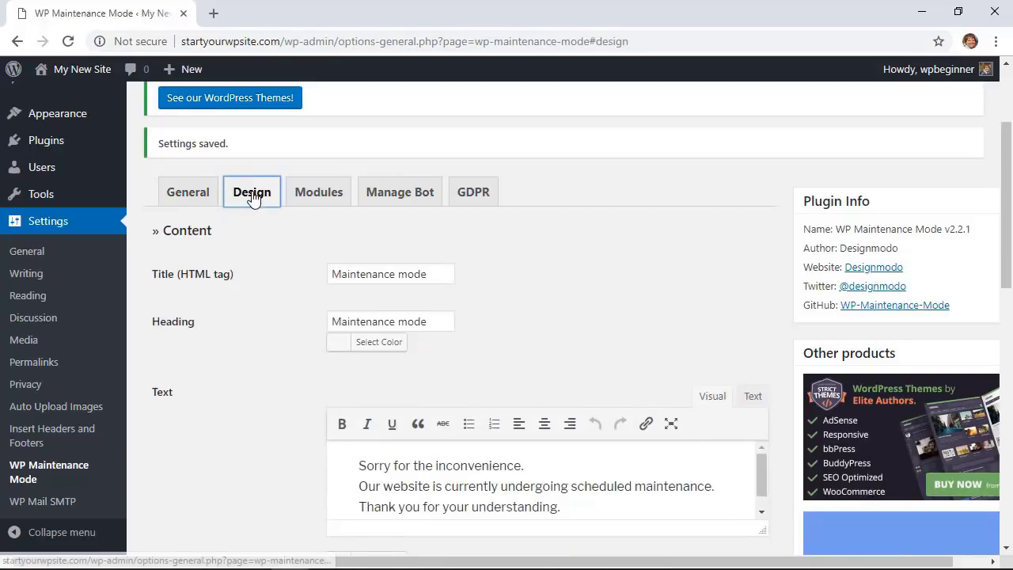
pyautogui.scroll(-1, 266, 257)
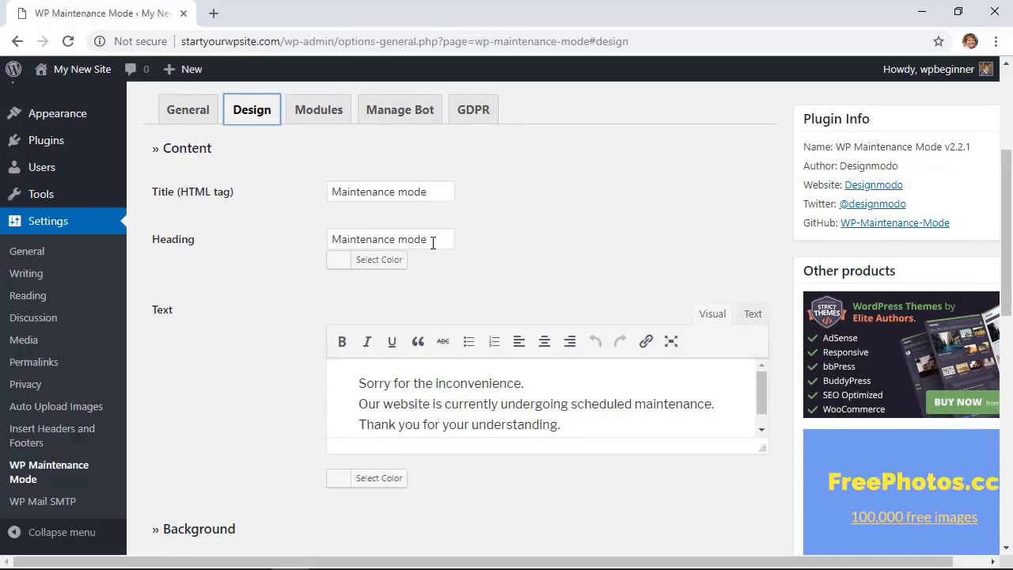
pyautogui.tripleClick(434, 239)
pyautogui.write("We'll Be Right Back!")
# Replace the maintenance page text with "Our website is currently undergoing scheduled maintenance." and a second paragraph, "Thank you for understanding"
pyautogui.scroll(-1, 286, 256)
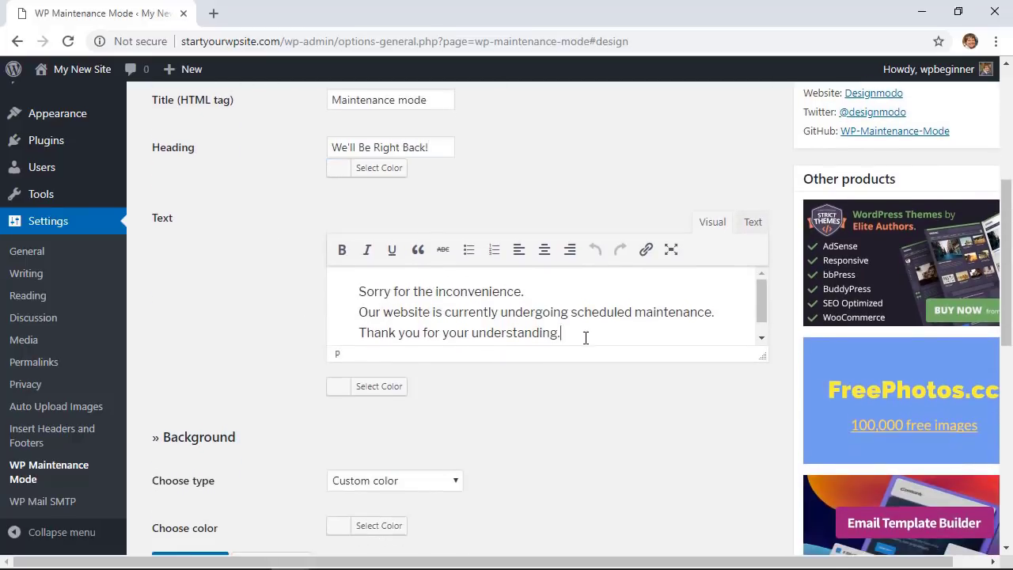
pyautogui.moveTo(583, 337); pyautogui.dragTo(276, 245)
pyautogui.write('Our website is currently undergoing scheduled maintenance.')
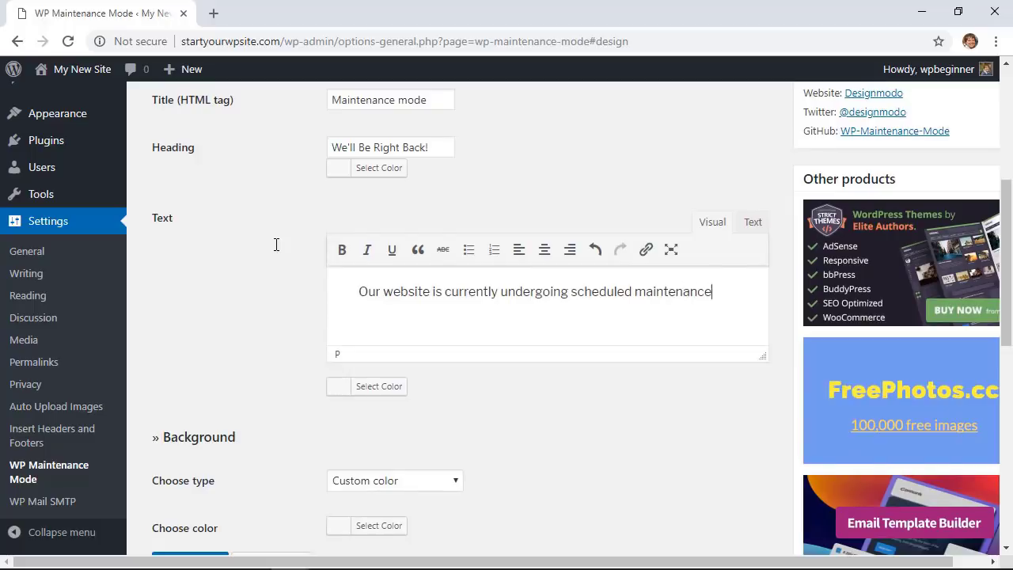
pyautogui.press('Return')
pyautogui.write('Thank you for understanding')
# Set the background type to Predefined background, choose the cloudy sky over hills image, and save the design settings
pyautogui.scroll(-1, 276, 244)
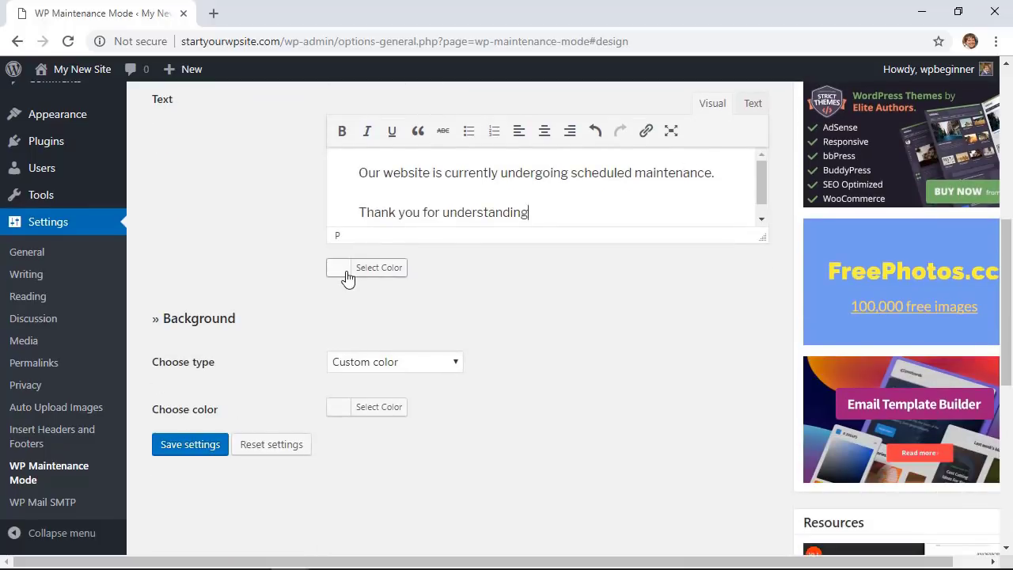
pyautogui.scroll(-1, 285, 264)
pyautogui.click(372, 311)
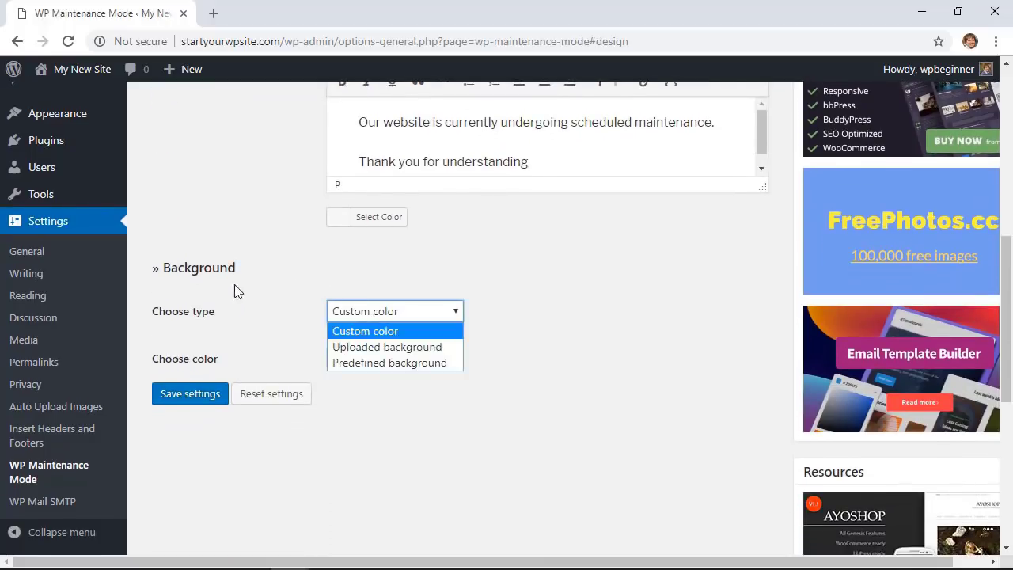
pyautogui.click(346, 363)
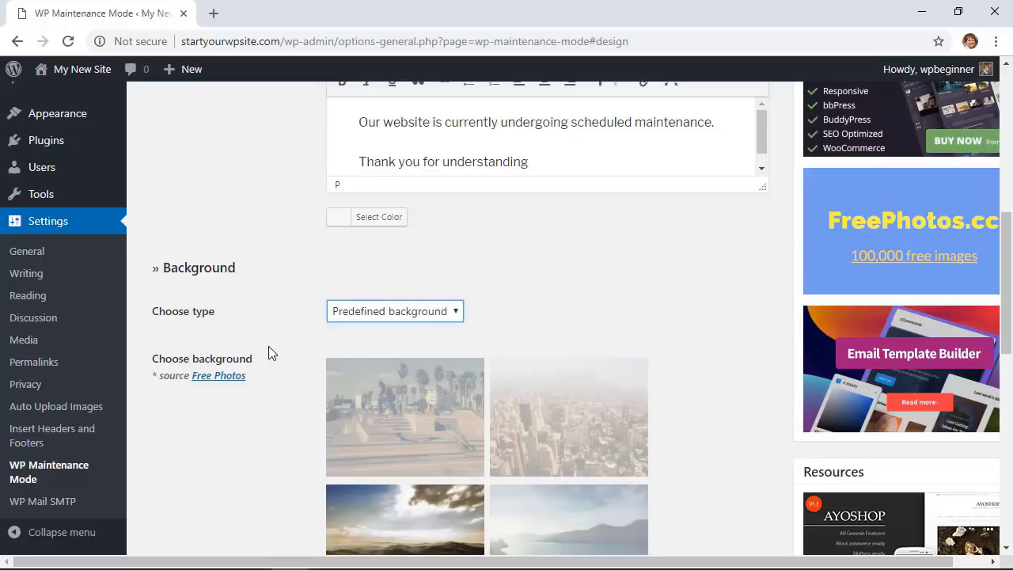
pyautogui.scroll(-1, 267, 353)
pyautogui.click(371, 422)
pyautogui.scroll(-3, 229, 375)
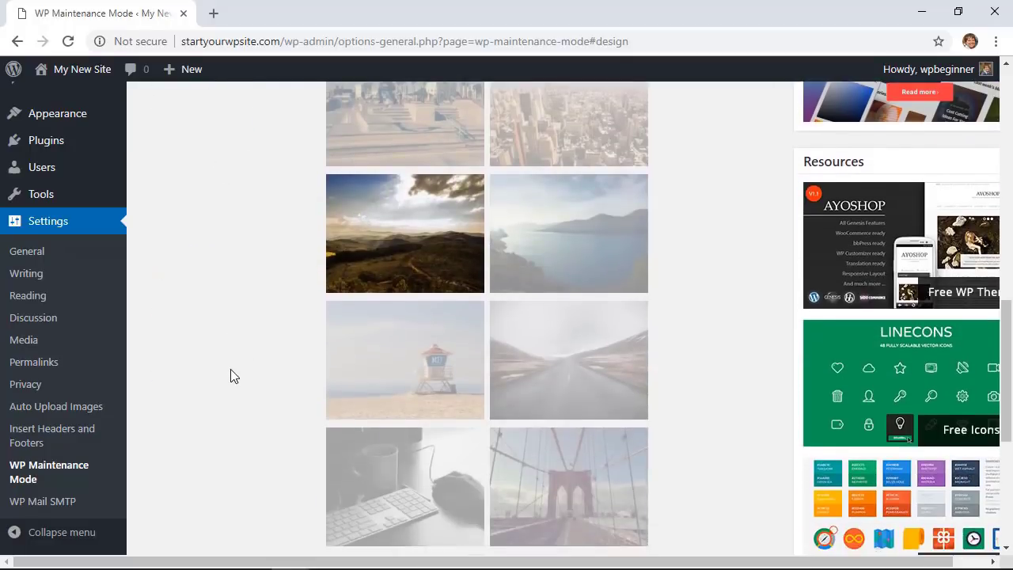
pyautogui.scroll(-3, 230, 375)
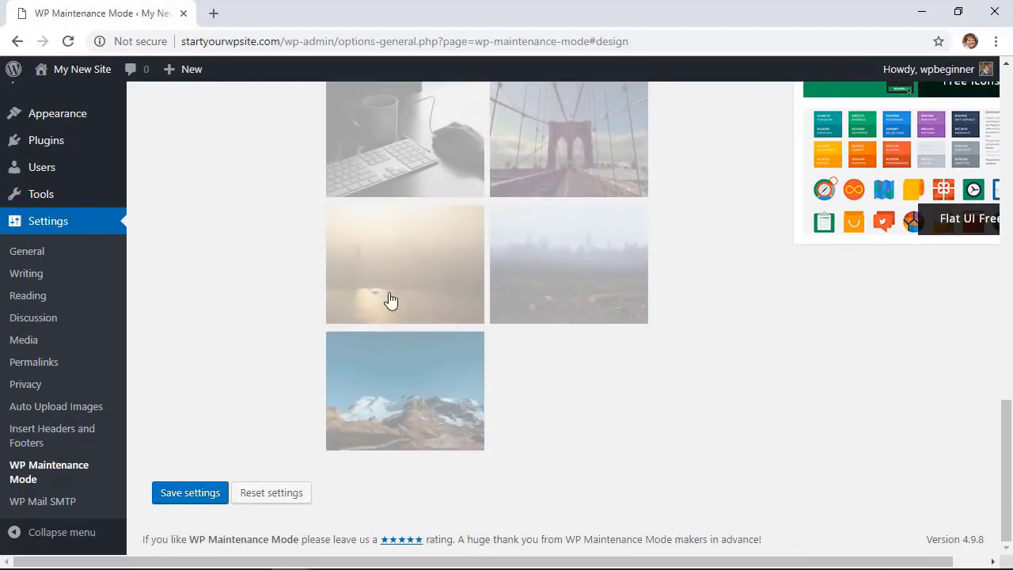
pyautogui.click(189, 492)
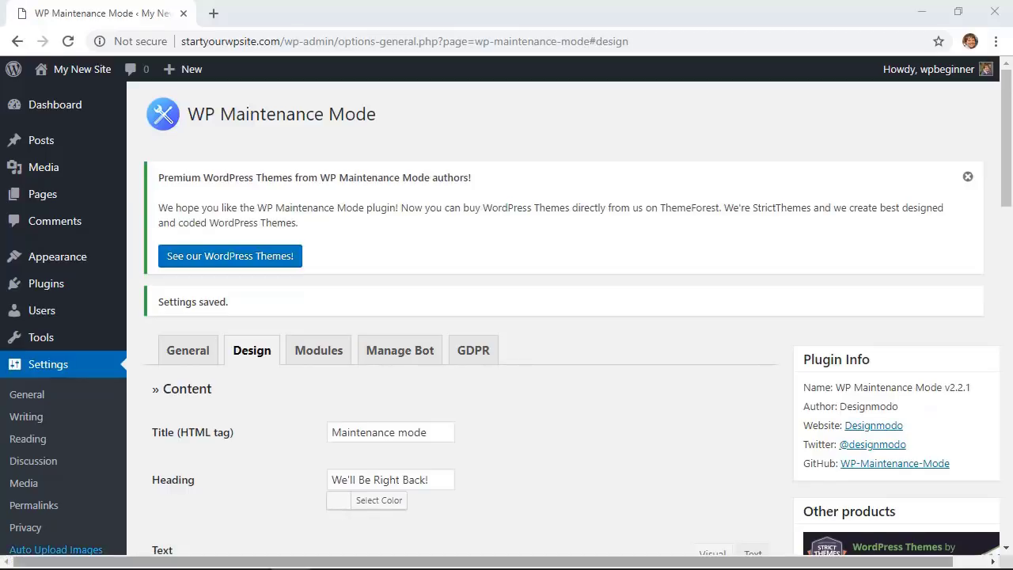
# Enable the countdown in the maintenance page's module settings by setting Show countdown to Yes
pyautogui.click(320, 358)
pyautogui.click(320, 358)
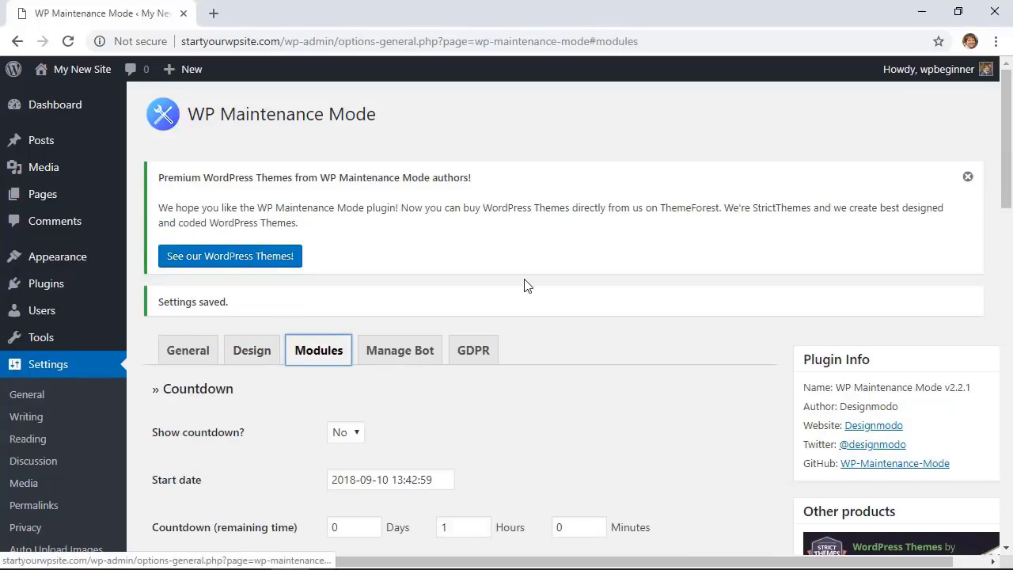
pyautogui.scroll(-3, 524, 279)
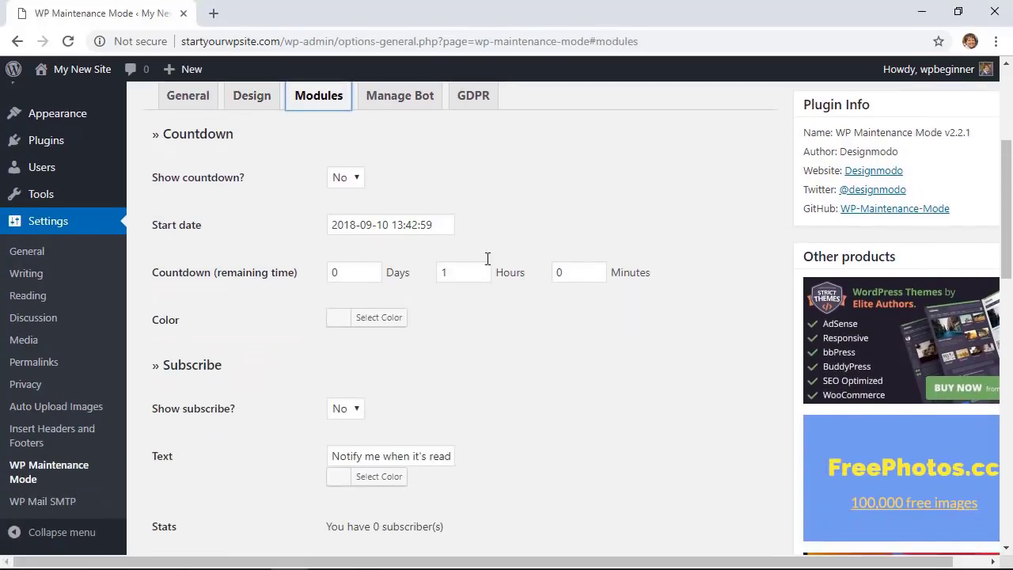
pyautogui.click(346, 177)
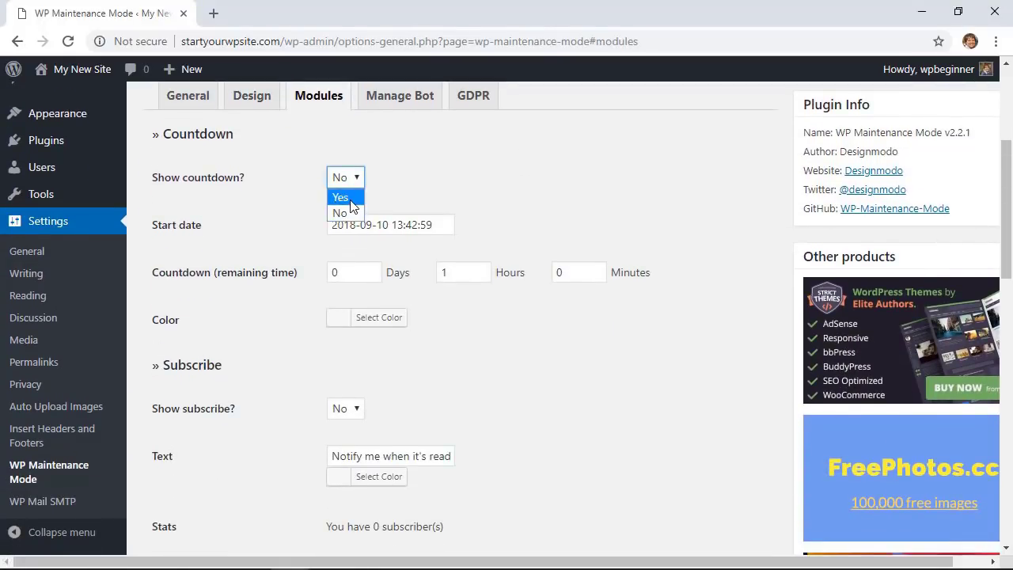
pyautogui.click(340, 198)
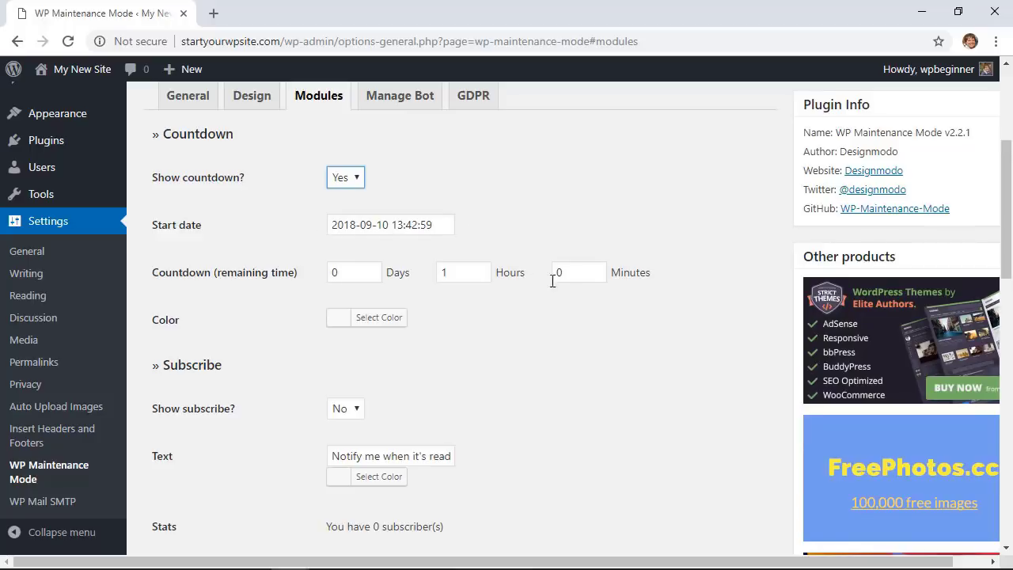
# Enable the subscribe form on the maintenance page by setting Show subscribe to Yes
pyautogui.scroll(-2, 274, 299)
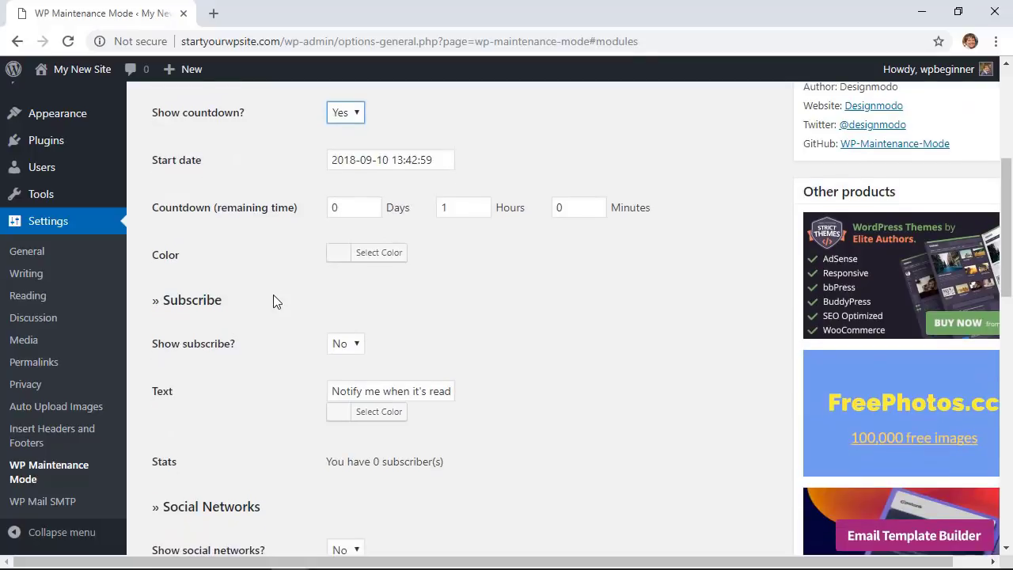
pyautogui.scroll(-2, 273, 301)
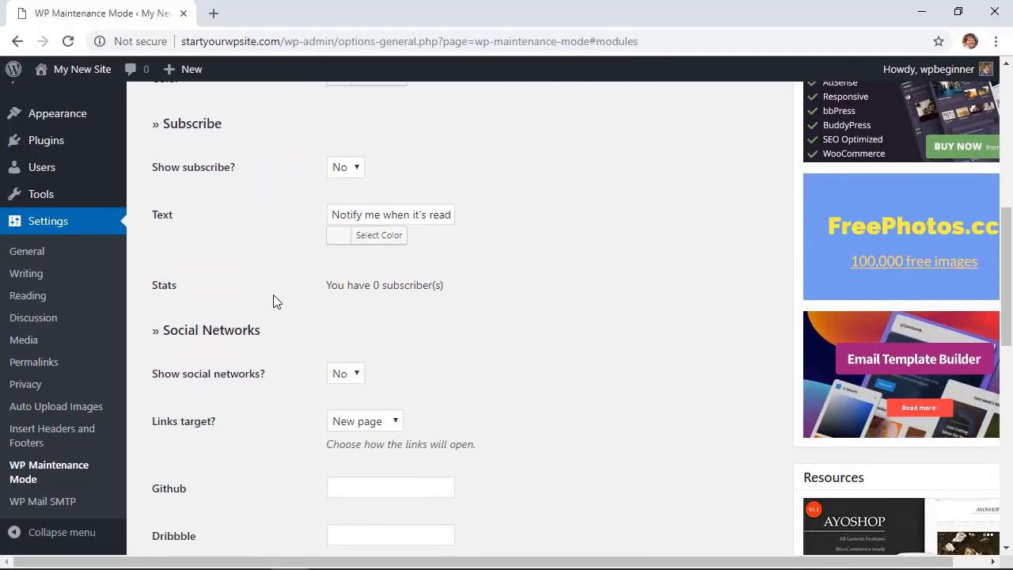
pyautogui.click(358, 175)
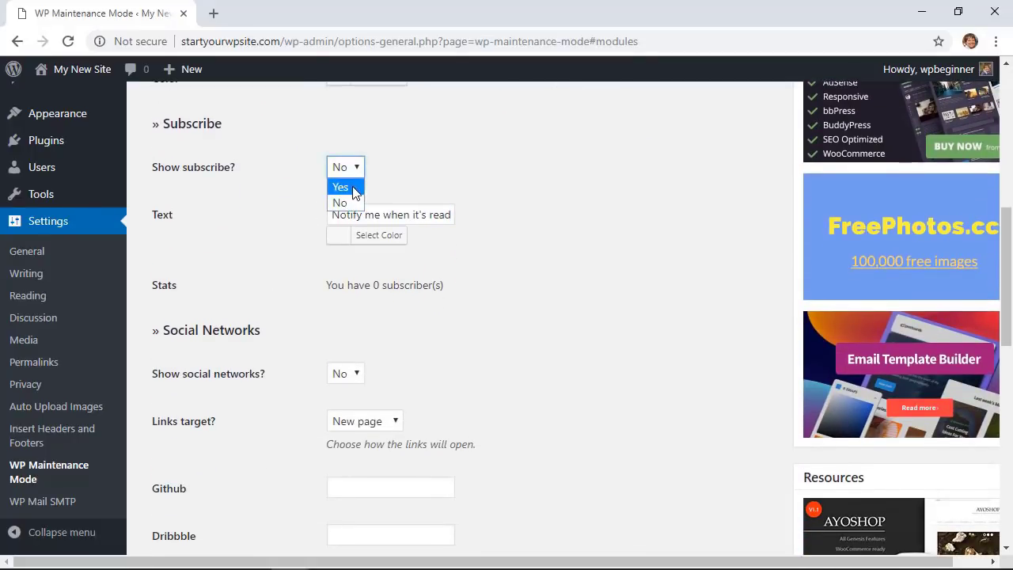
pyautogui.click(354, 186)
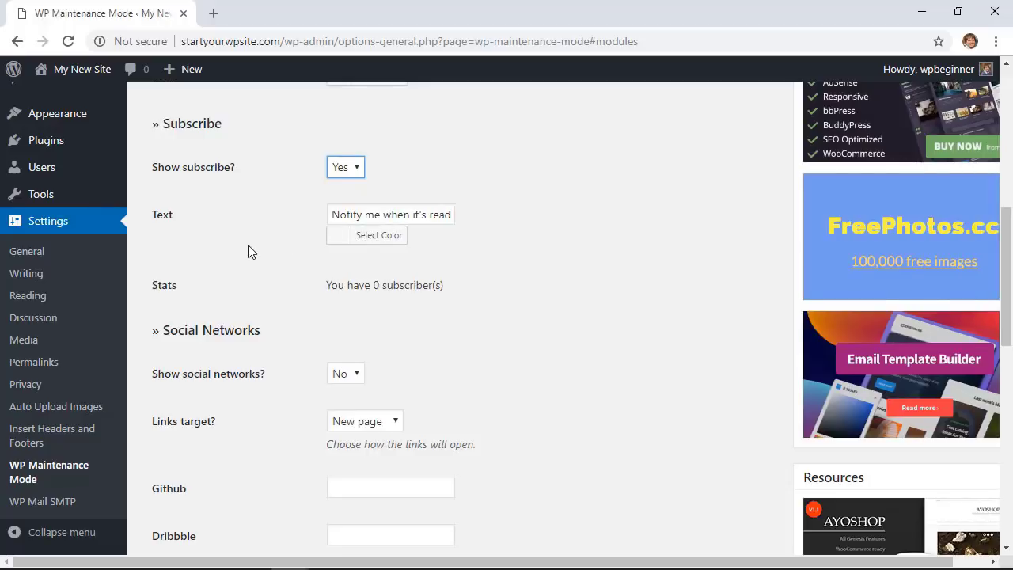
# Go past the social network, contact and Google Analytics options without changing them and save the maintenance page's module settings
pyautogui.scroll(-2, 248, 245)
pyautogui.scroll(-2, 247, 251)
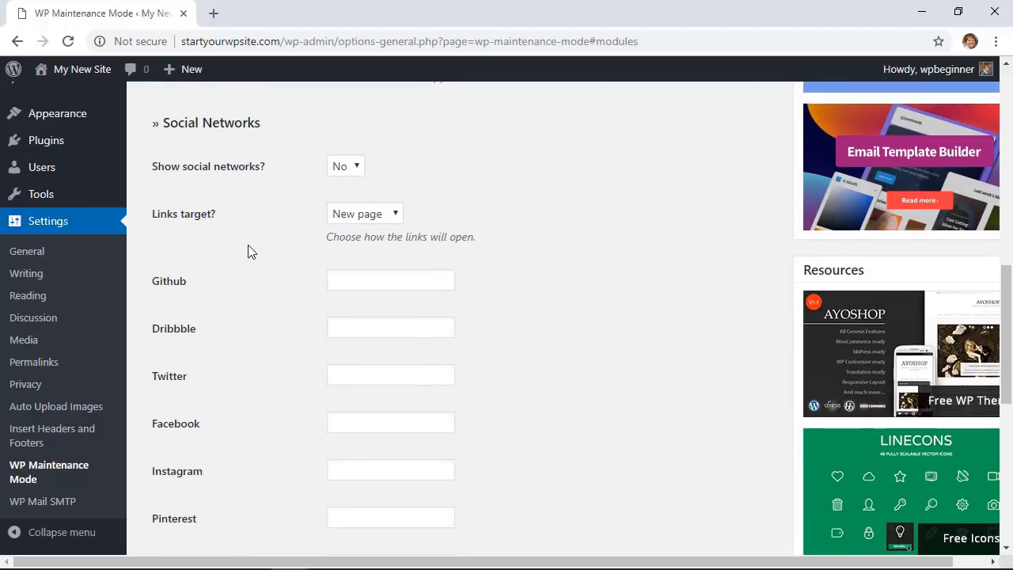
pyautogui.scroll(-1, 247, 252)
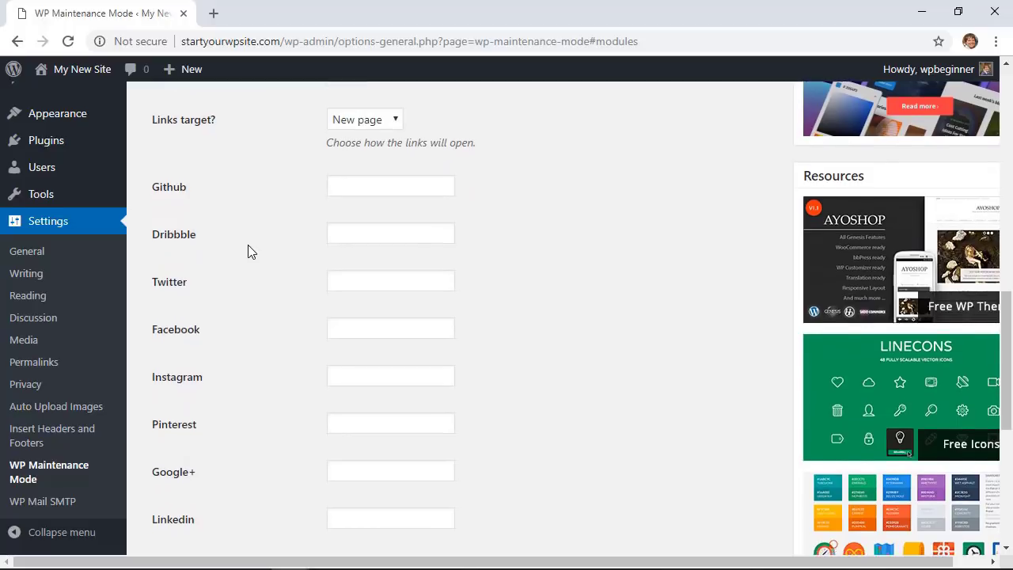
pyautogui.scroll(1, 248, 250)
pyautogui.scroll(-6, 511, 385)
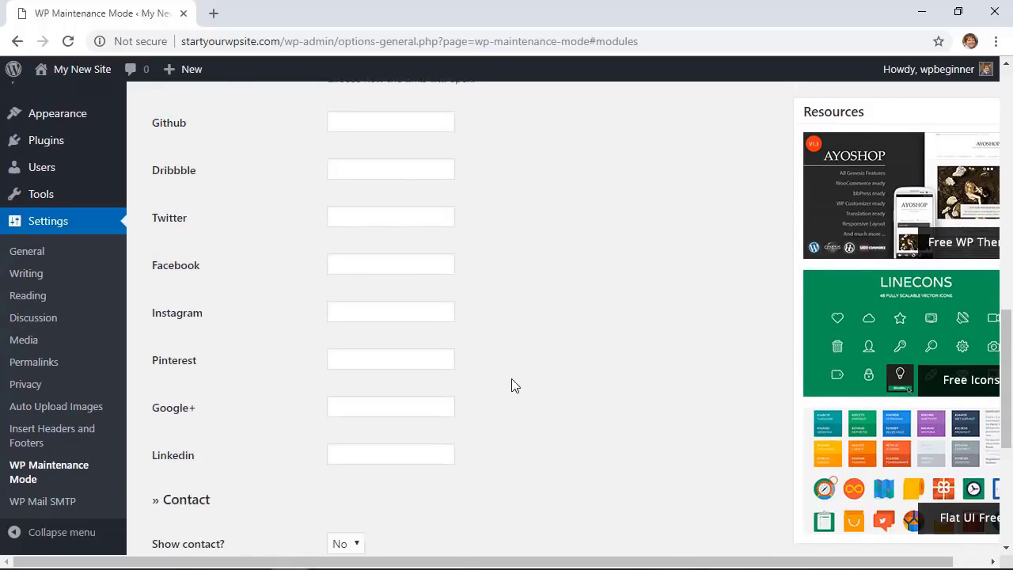
pyautogui.scroll(-1, 511, 385)
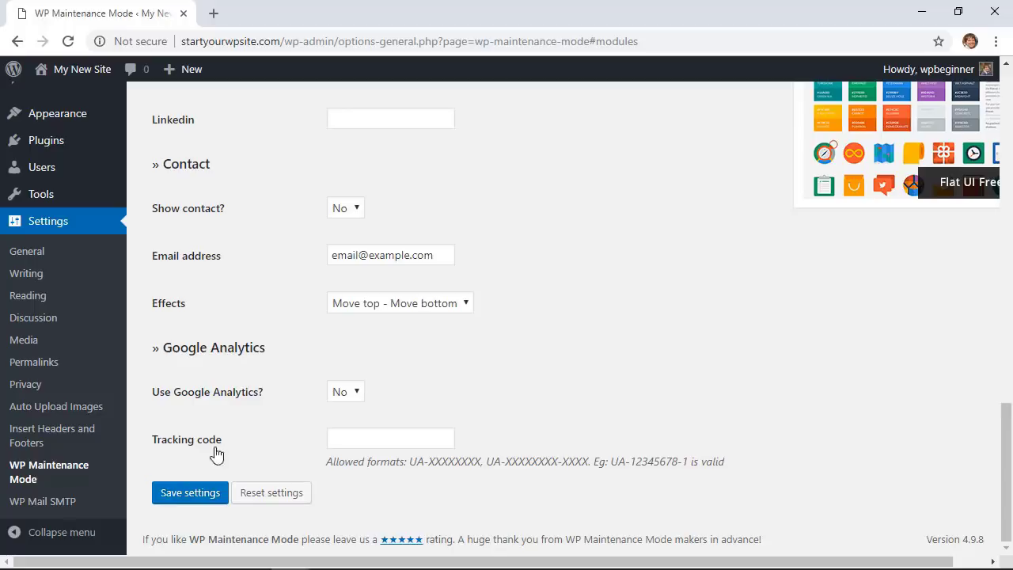
pyautogui.click(190, 492)
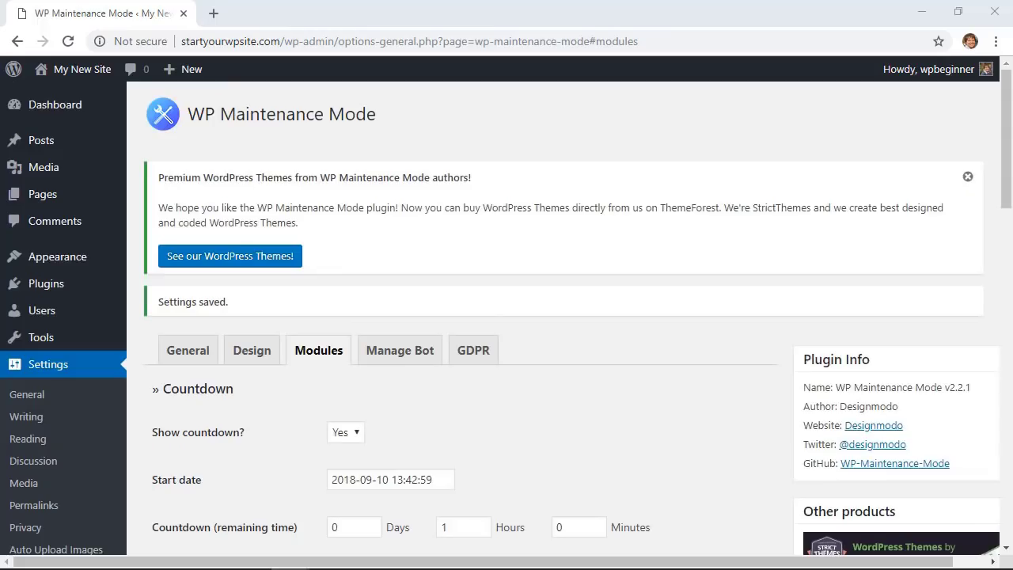
# Review the plugin's Manage Bot settings, including status, bot name, avatar and messages, and open the GDPR settings
pyautogui.click(397, 354)
pyautogui.scroll(-2, 285, 303)
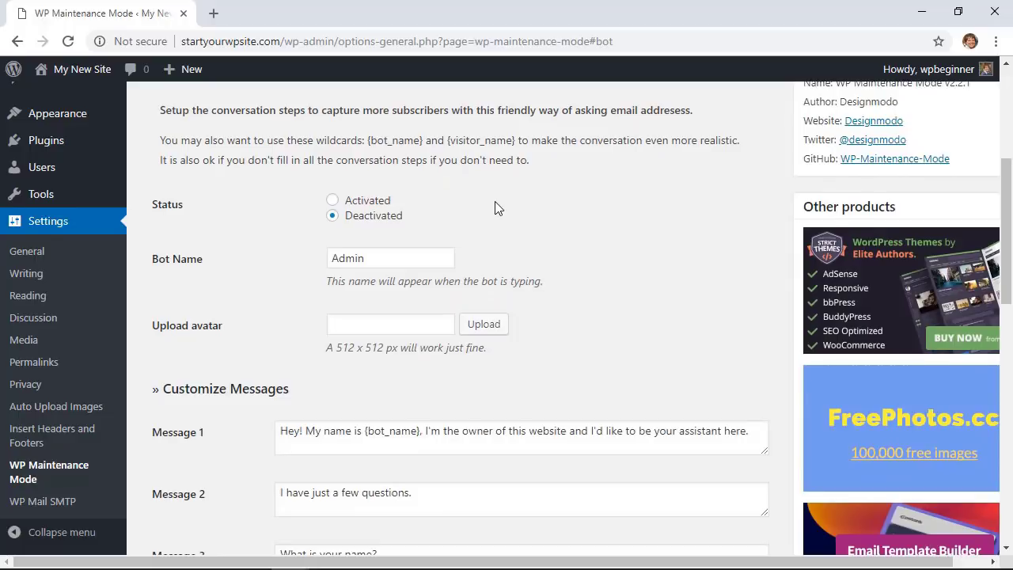
pyautogui.scroll(1, 495, 208)
pyautogui.click(478, 152)
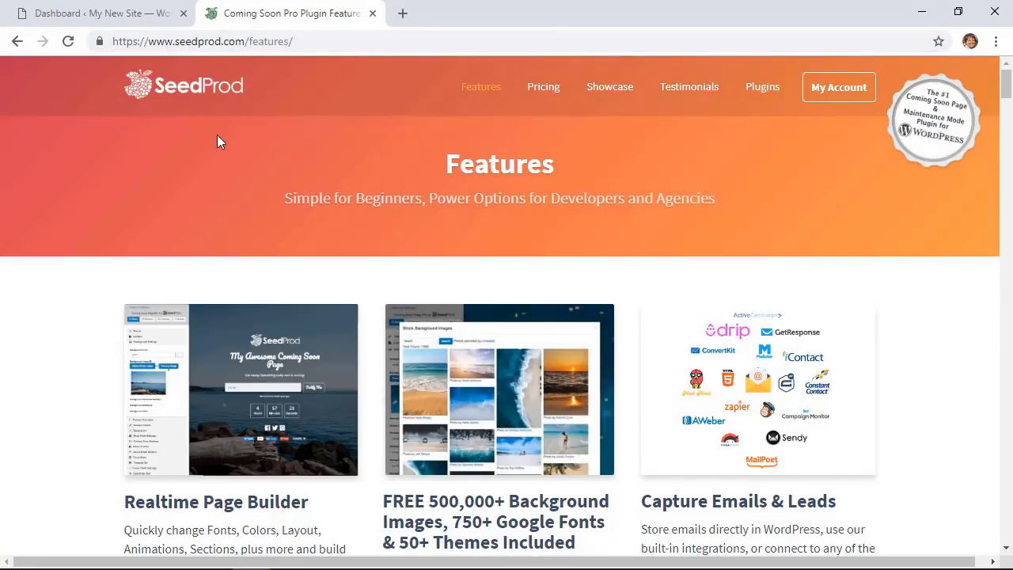
# Switch from the SeedProd features page back to the WordPress dashboard and open the upload form for adding a plugin
pyautogui.click(87, 12)
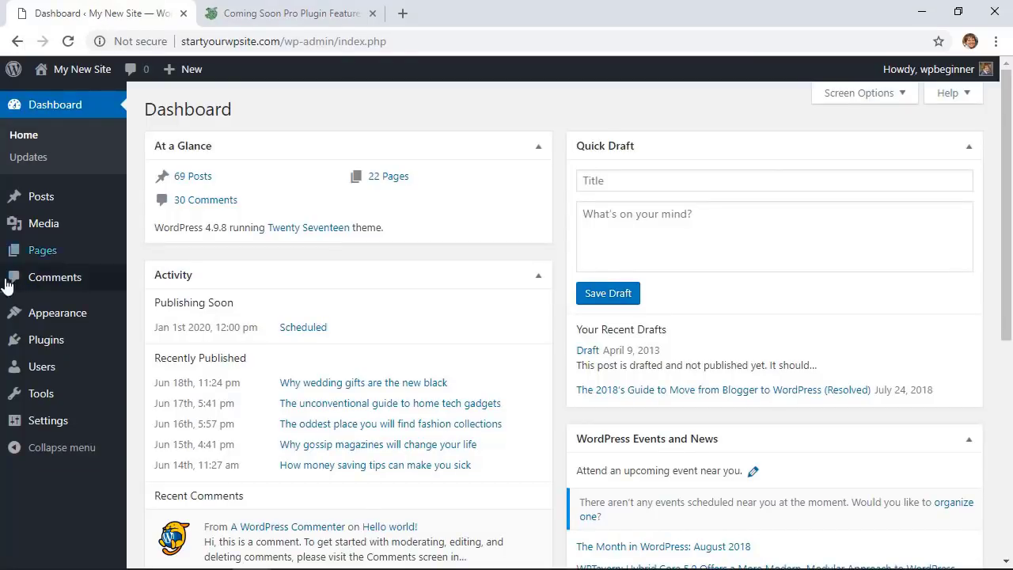
pyautogui.moveTo(63, 342)
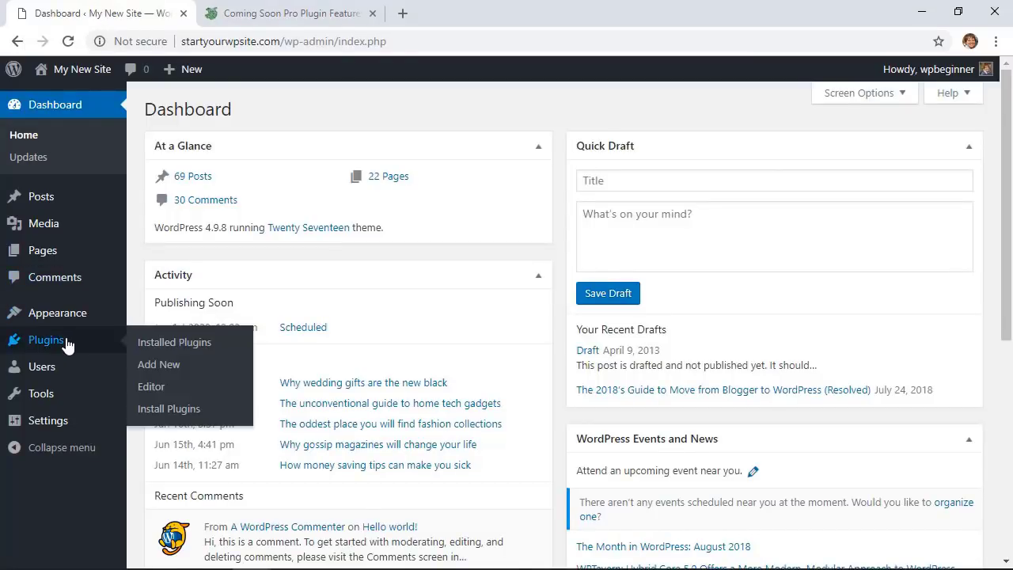
pyautogui.click(167, 365)
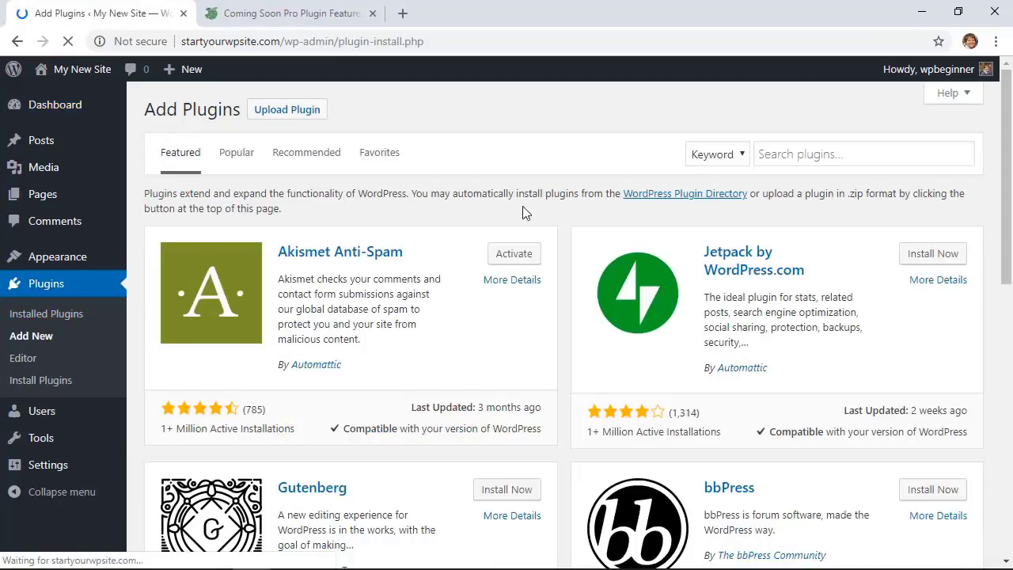
pyautogui.click(277, 118)
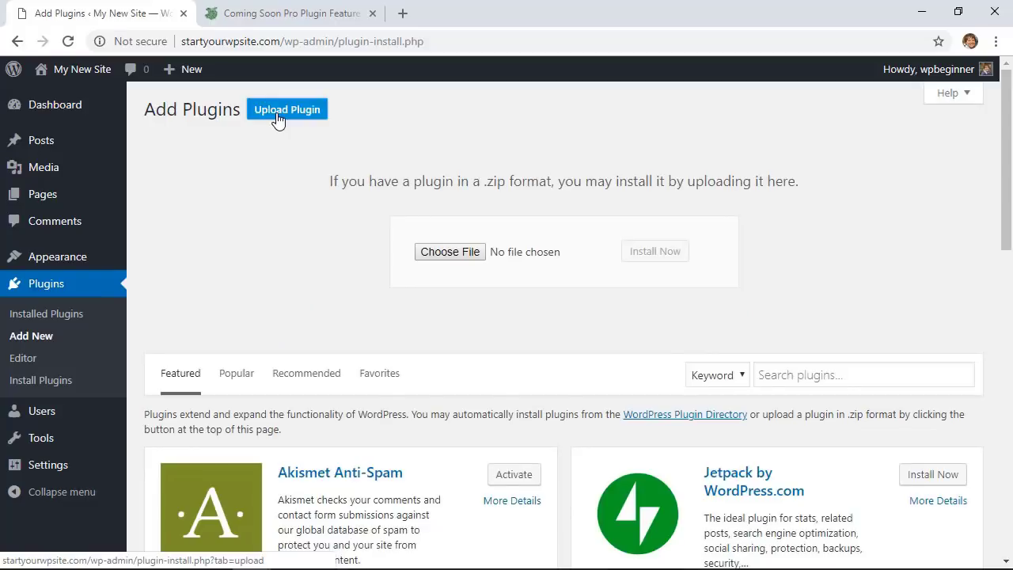
# Choose seedprod-coming-soon-pro-5-5.11.7.zip as the plugin file, then install and activate the plugin
pyautogui.click(443, 251)
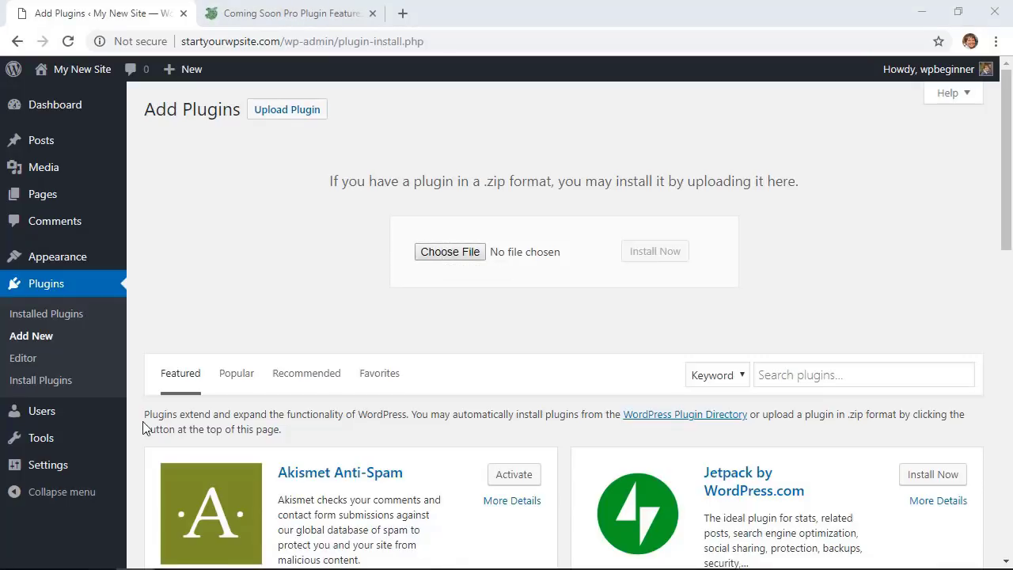
pyautogui.moveTo(143, 427); pyautogui.dragTo(459, 252)
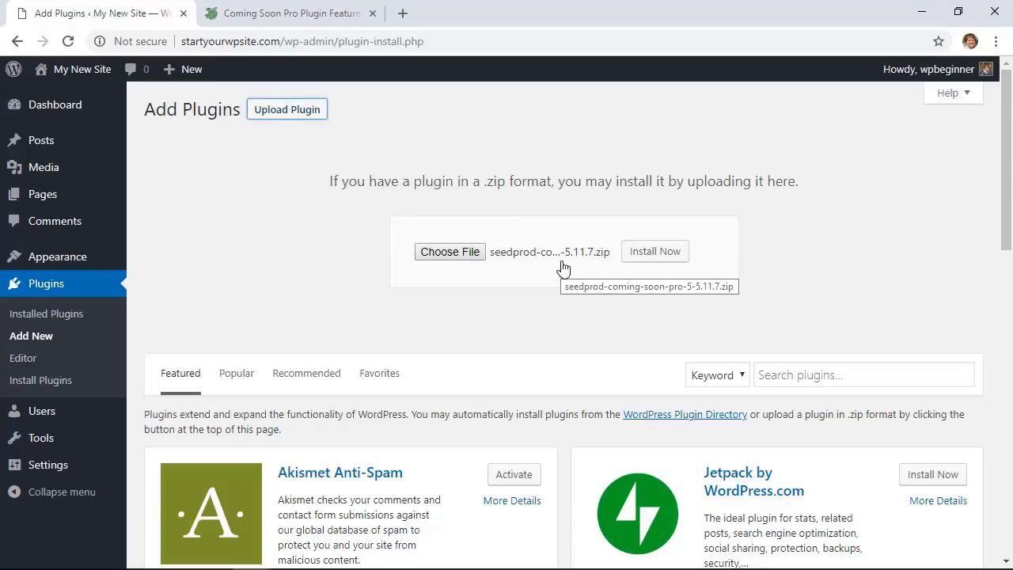
pyautogui.click(644, 261)
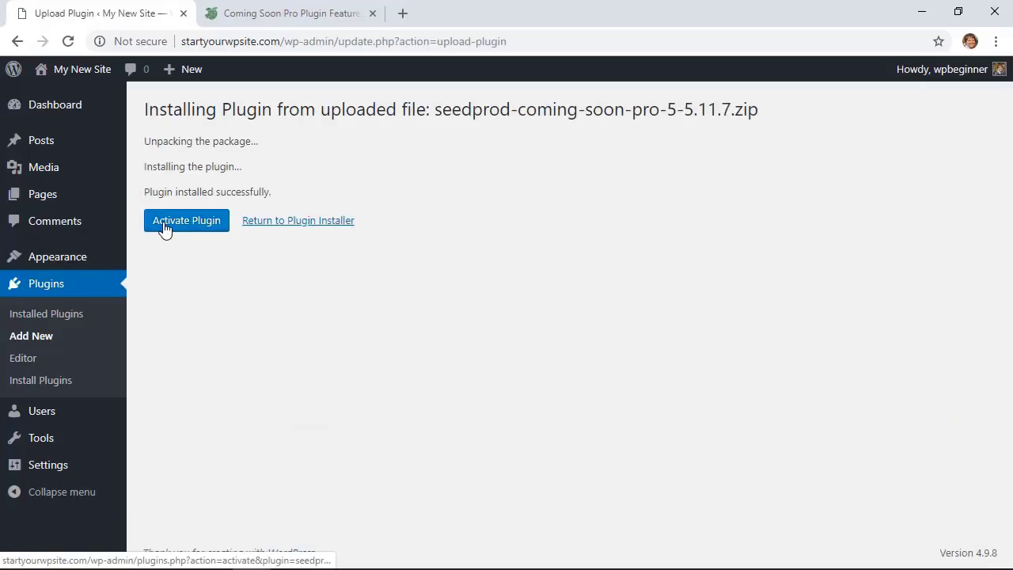
pyautogui.click(164, 228)
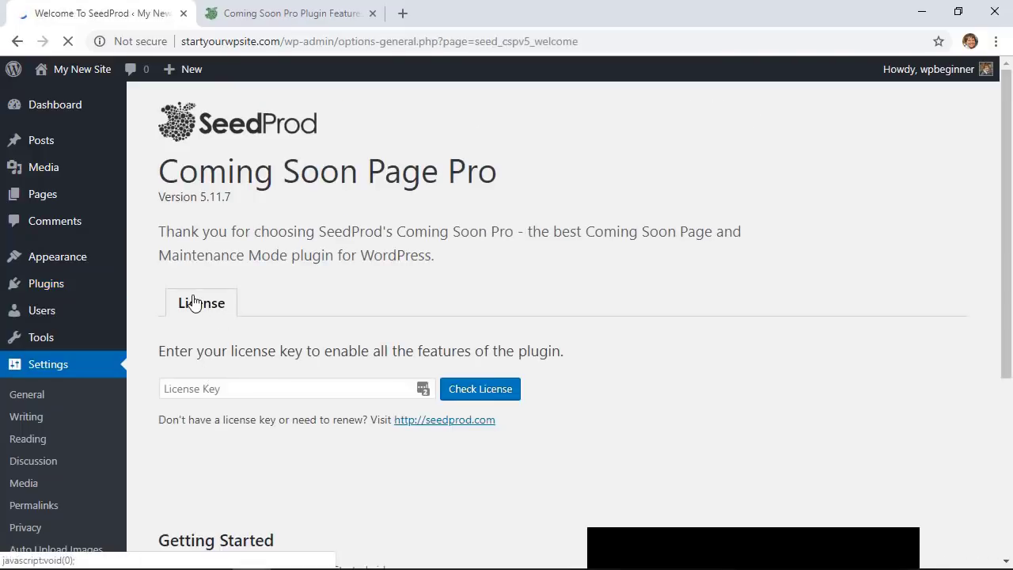
# Paste the SeedProd license key into the license field and check the license
pyautogui.click(214, 388)
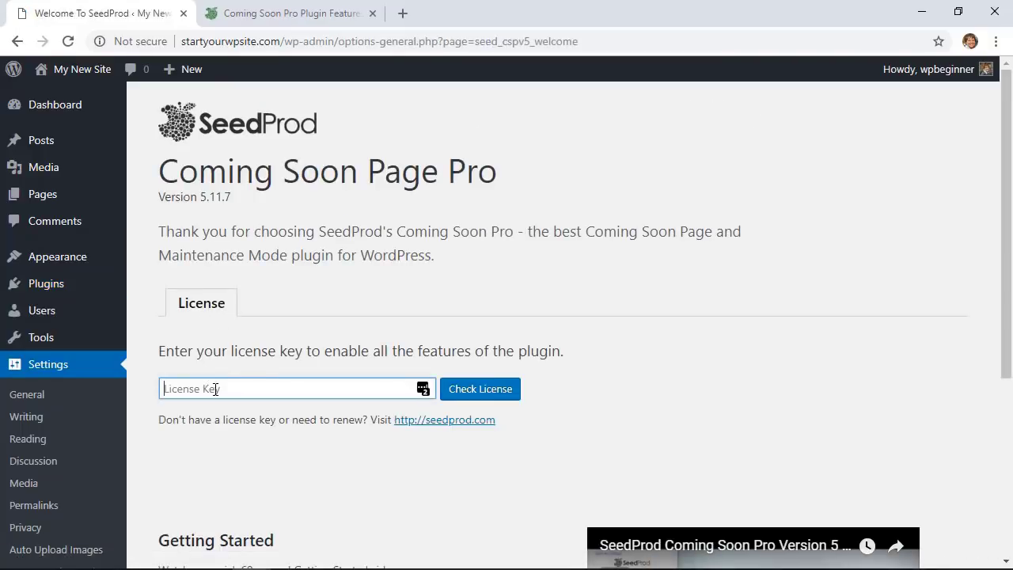
pyautogui.rightClick(214, 388)
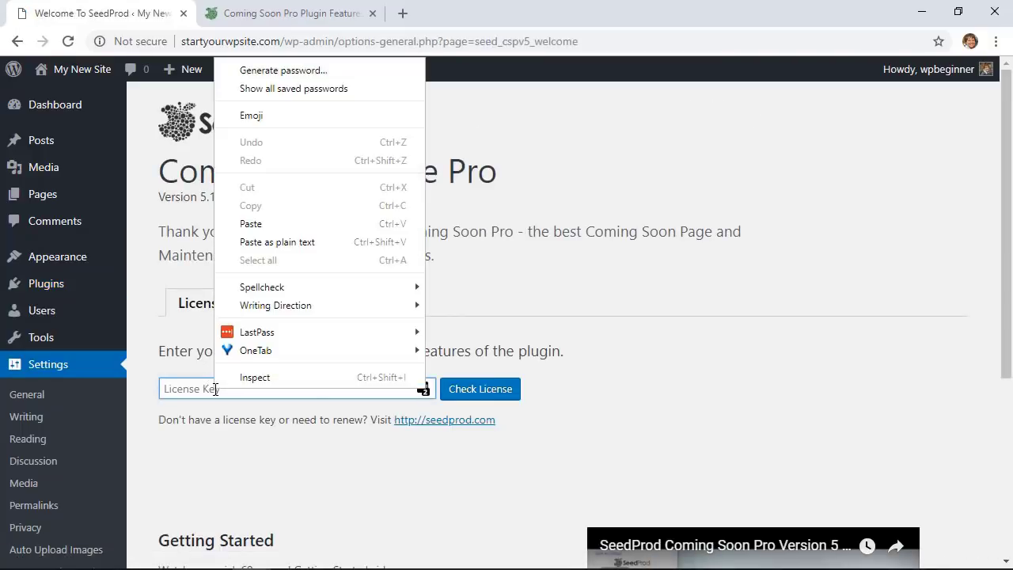
pyautogui.click(267, 225)
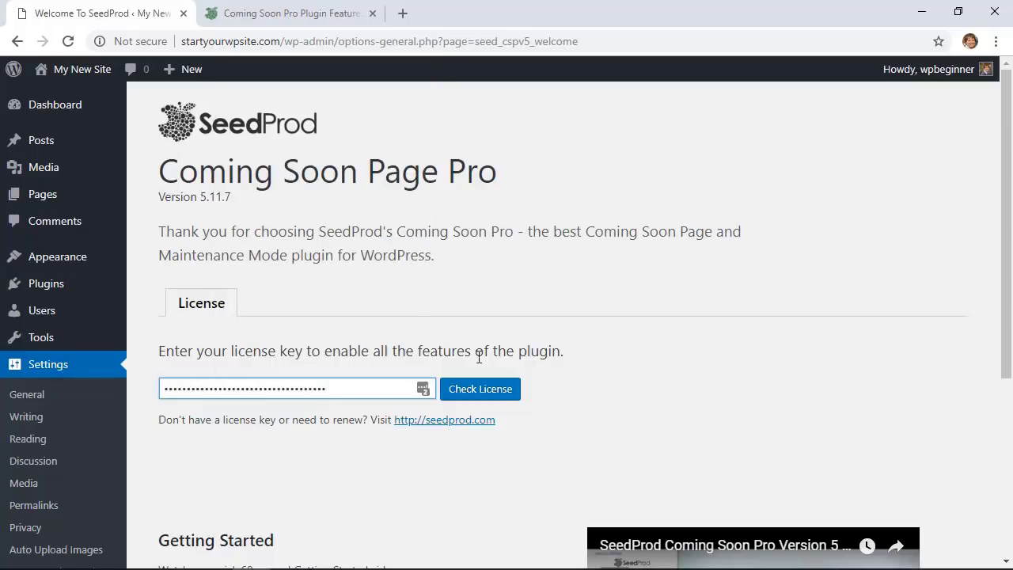
pyautogui.click(481, 388)
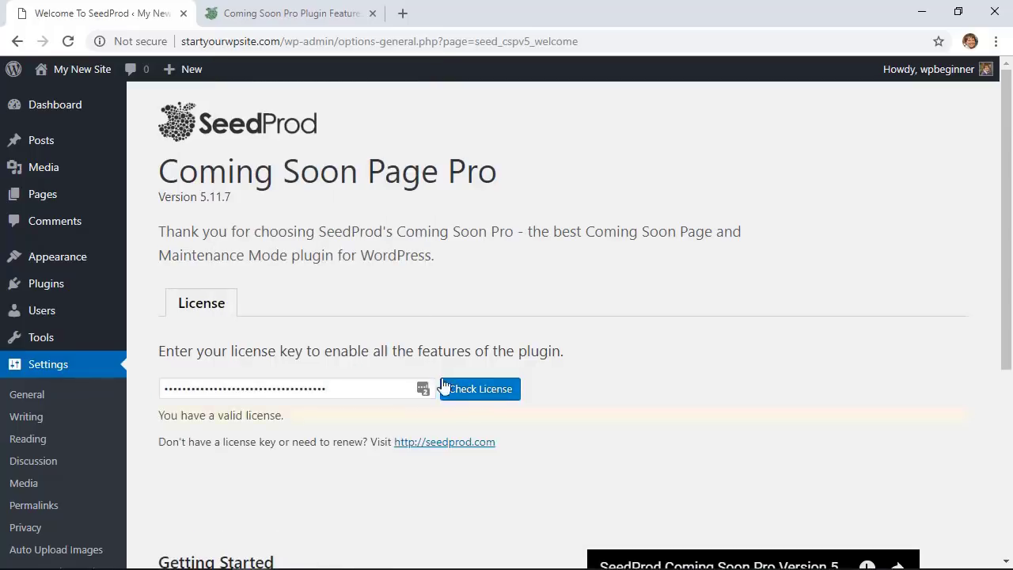
# Open the Coming Soon Pro settings and set the status to Enable Coming Soon Mode
pyautogui.scroll(-3, 631, 388)
pyautogui.scroll(-1, 524, 400)
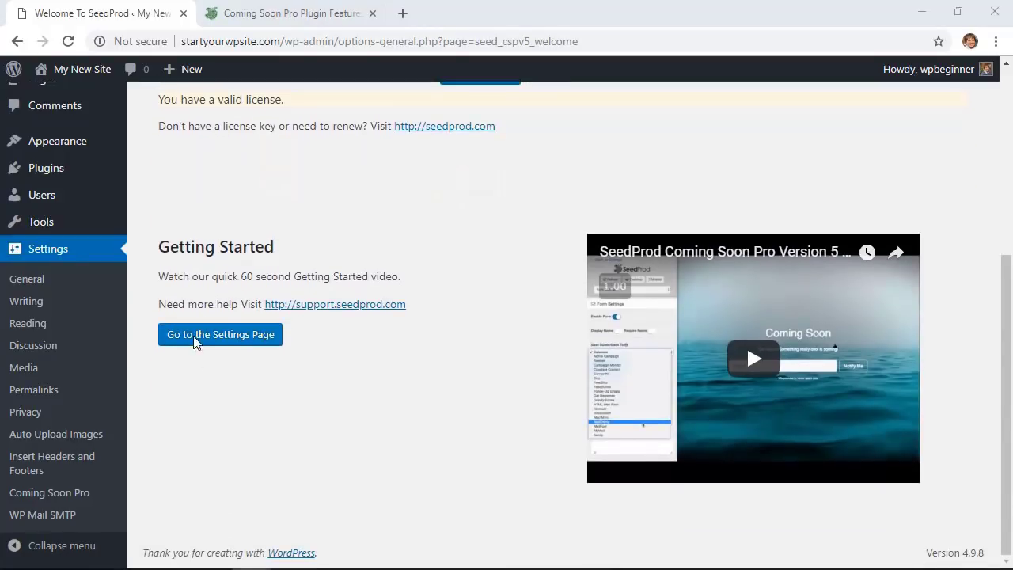
pyautogui.scroll(1, 220, 342)
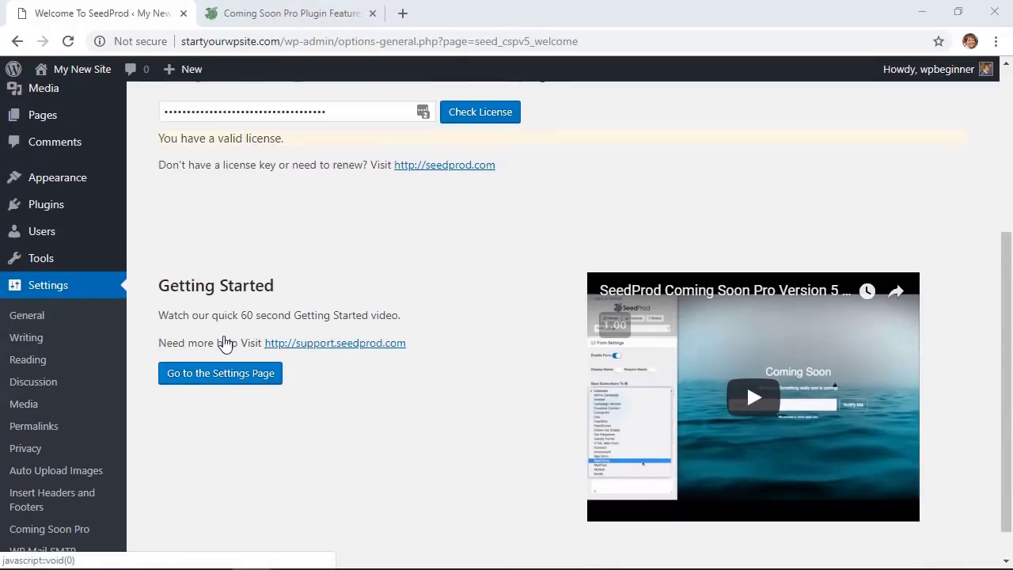
pyautogui.scroll(-1, 226, 348)
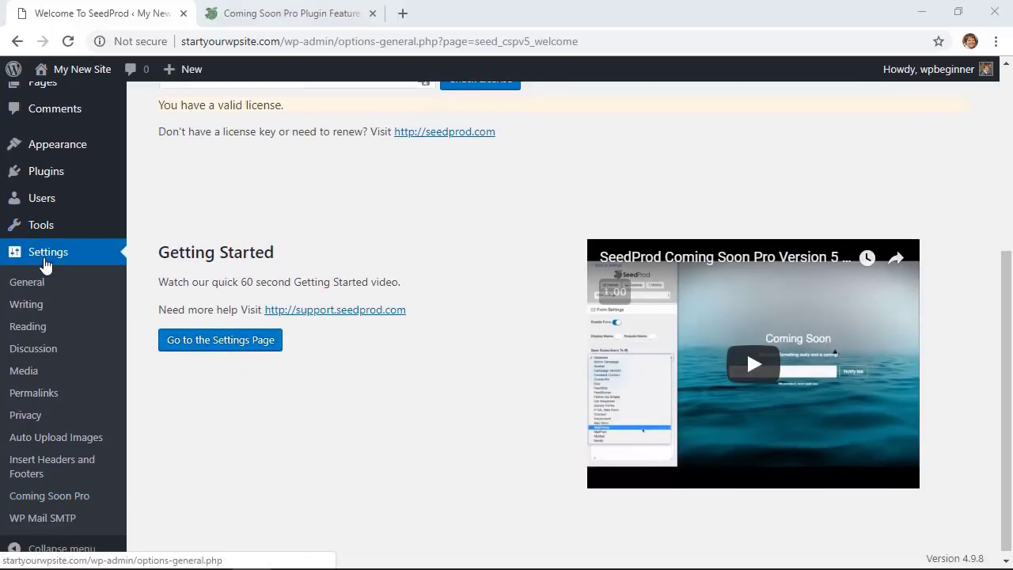
pyautogui.click(52, 501)
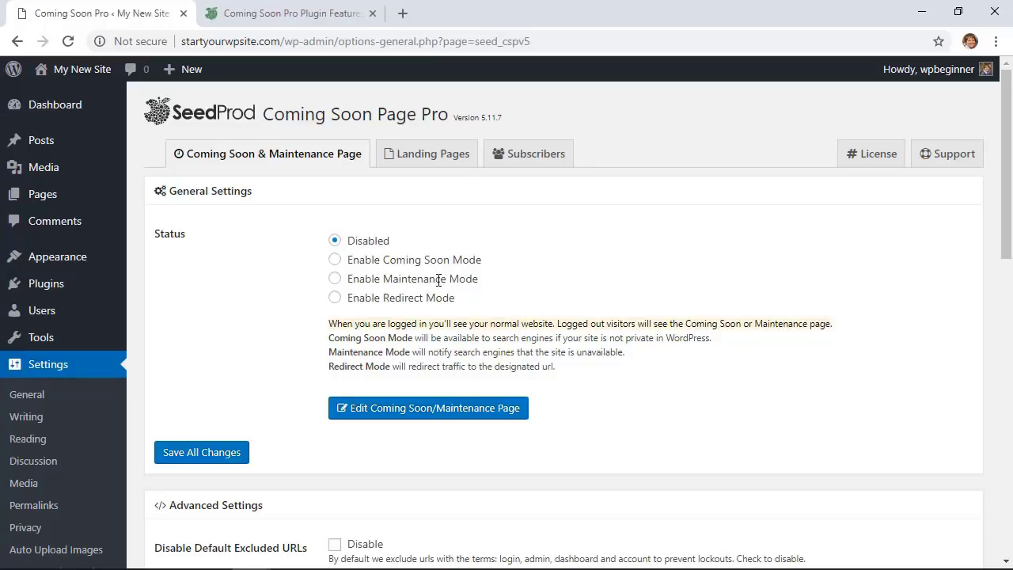
pyautogui.click(349, 298)
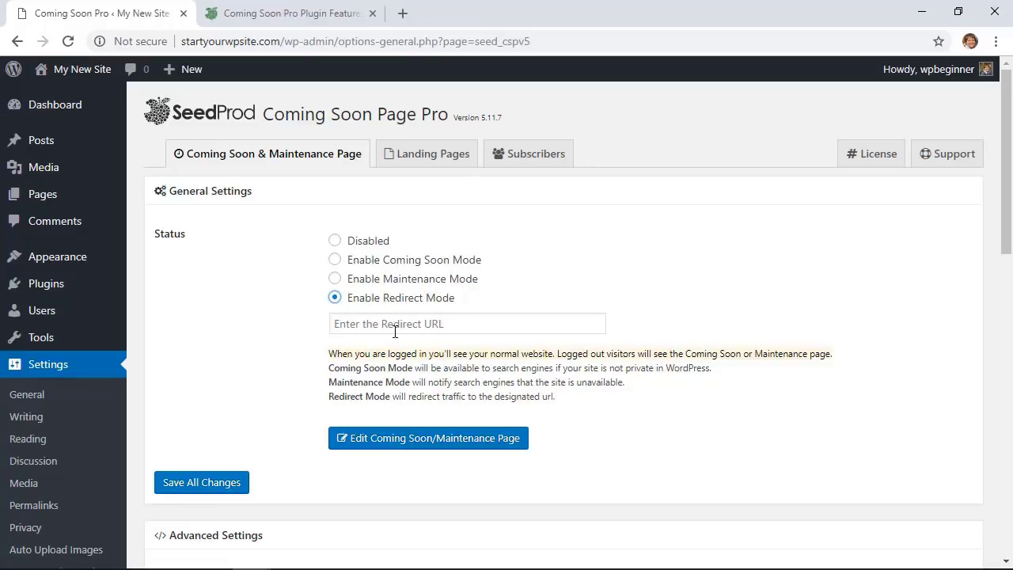
pyautogui.click(334, 261)
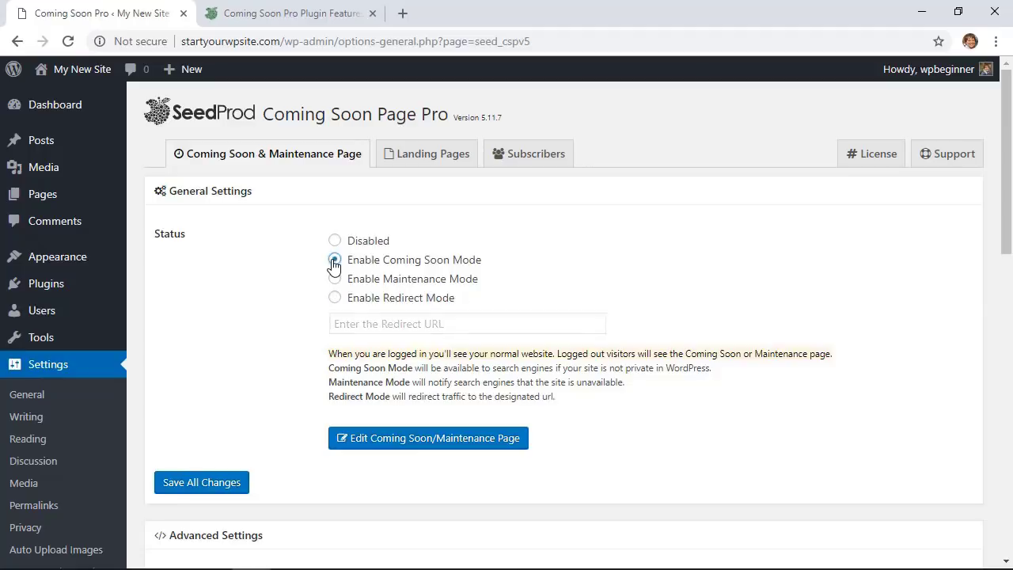
# Open the Coming Soon/Maintenance page for editing and choose the Inspiring Hot Air Balloon theme
pyautogui.scroll(-2, 271, 293)
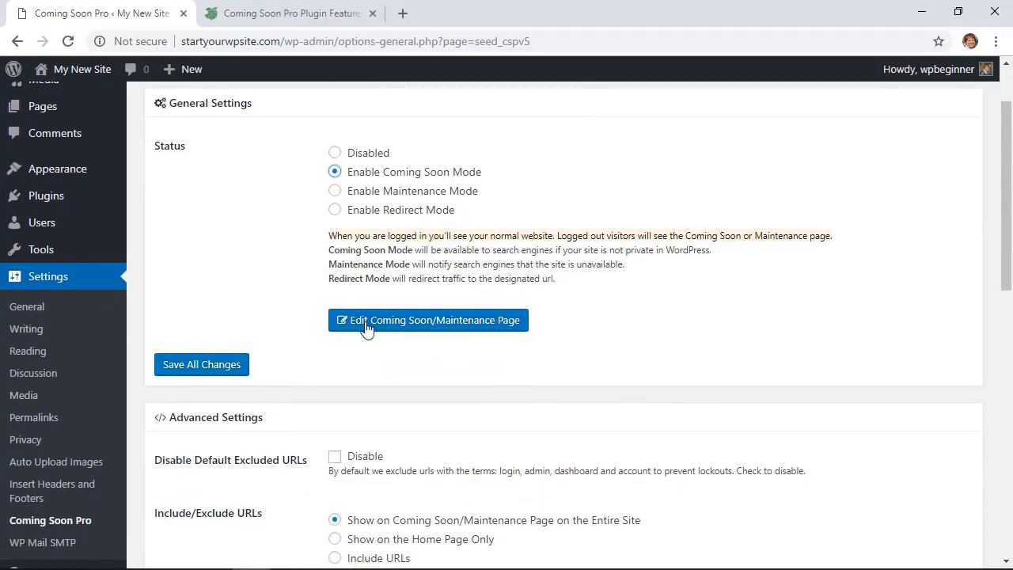
pyautogui.click(395, 320)
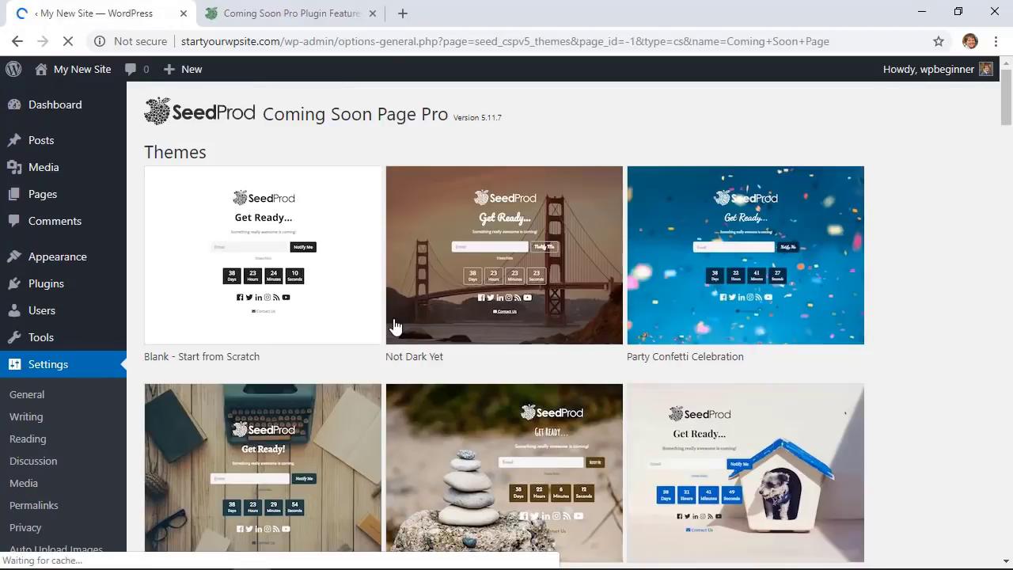
pyautogui.scroll(-1, 395, 325)
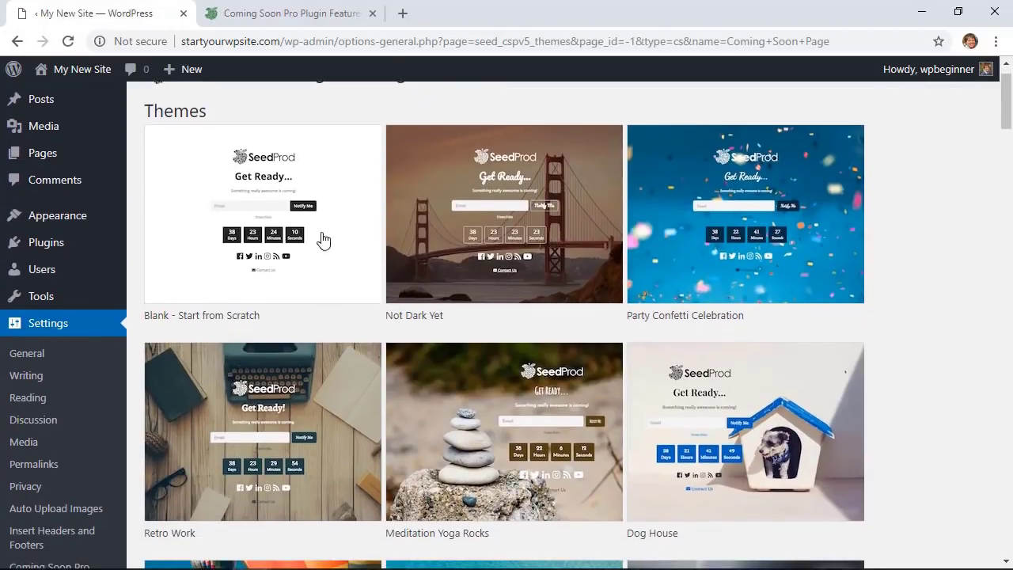
pyautogui.scroll(-1, 511, 251)
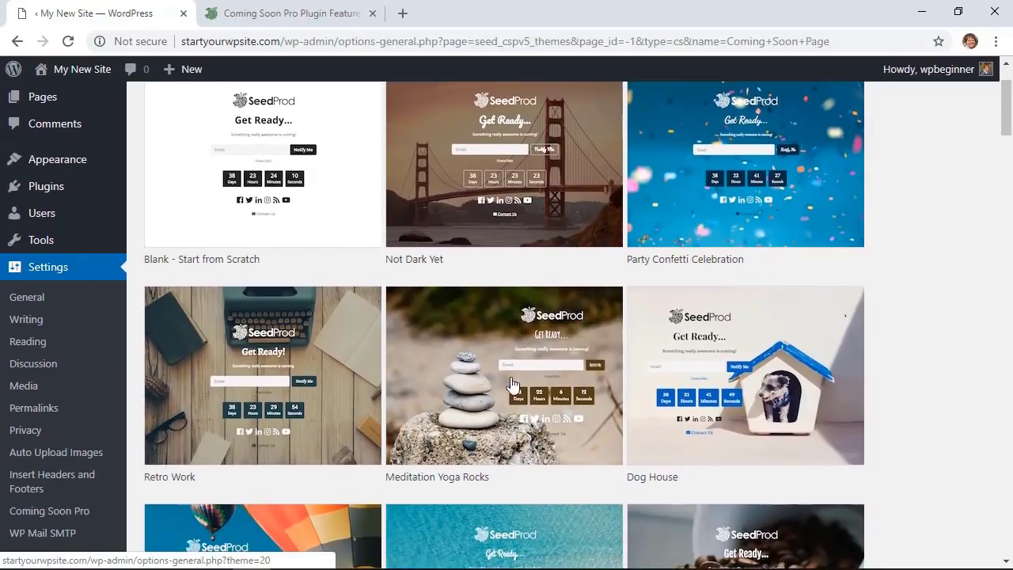
pyautogui.scroll(-3, 511, 386)
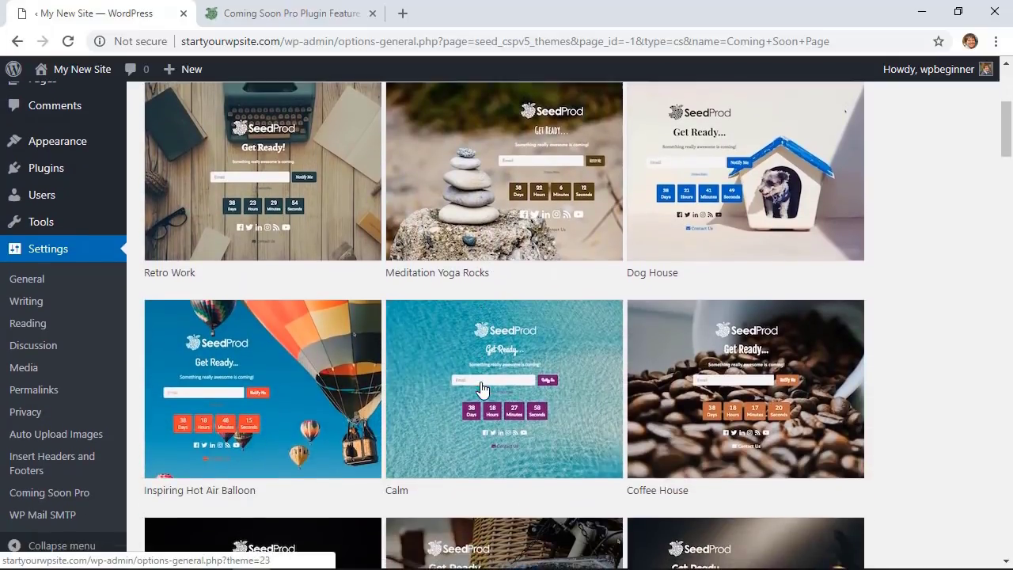
pyautogui.scroll(-3, 481, 388)
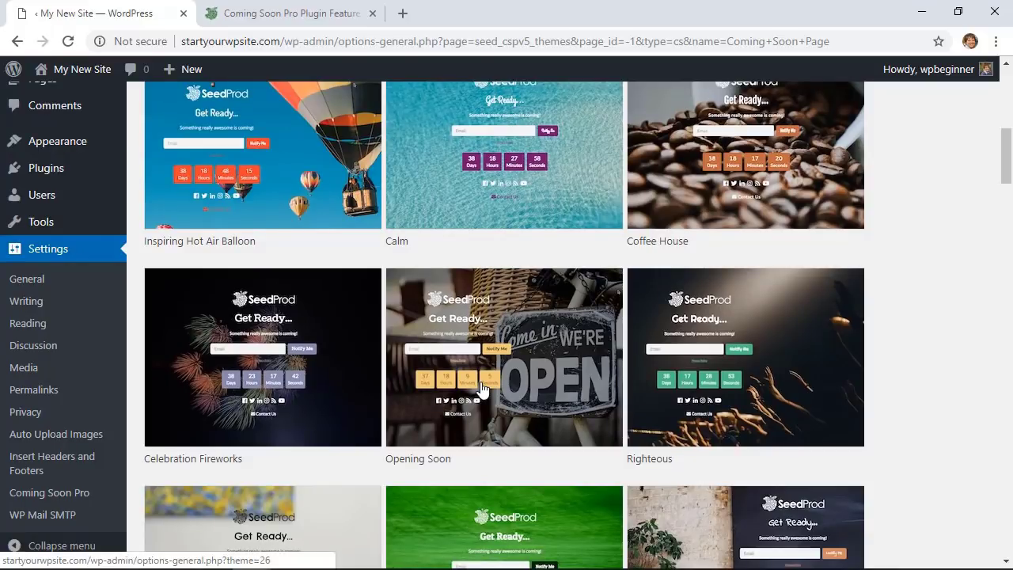
pyautogui.scroll(3, 478, 364)
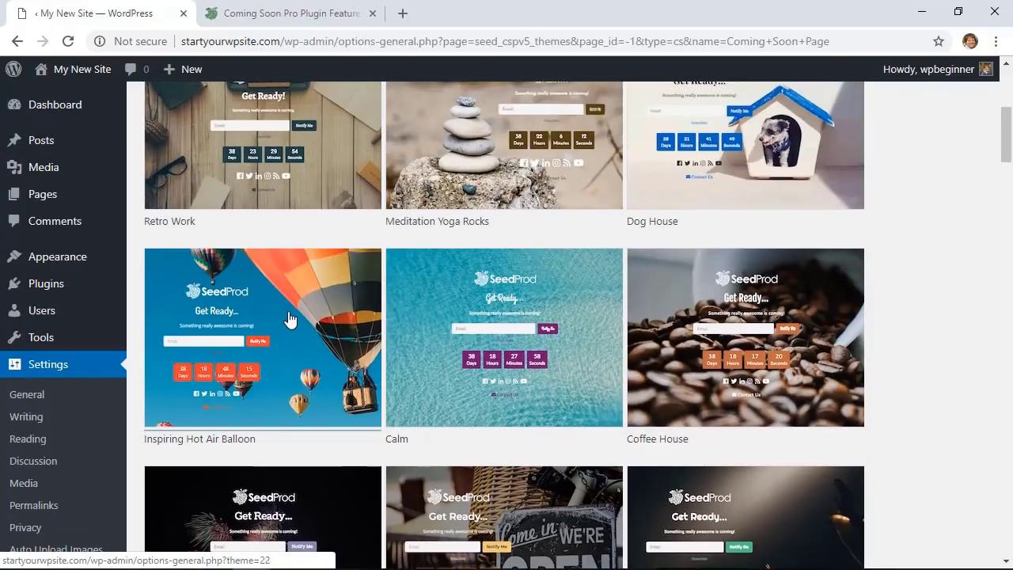
pyautogui.click(288, 316)
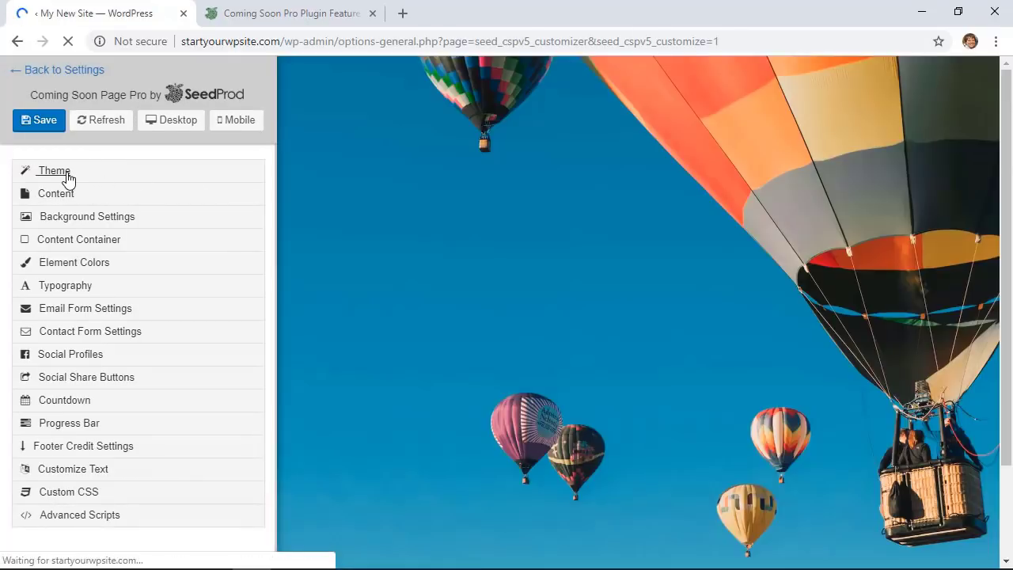
# In the page's content settings, change the headline to "Coming Soon!"
pyautogui.click(49, 193)
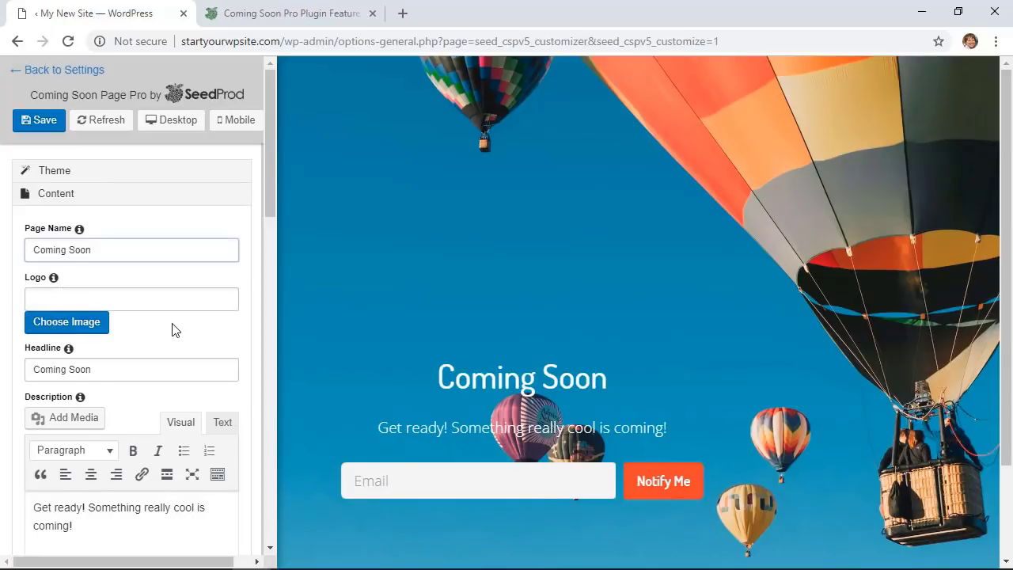
pyautogui.click(133, 371)
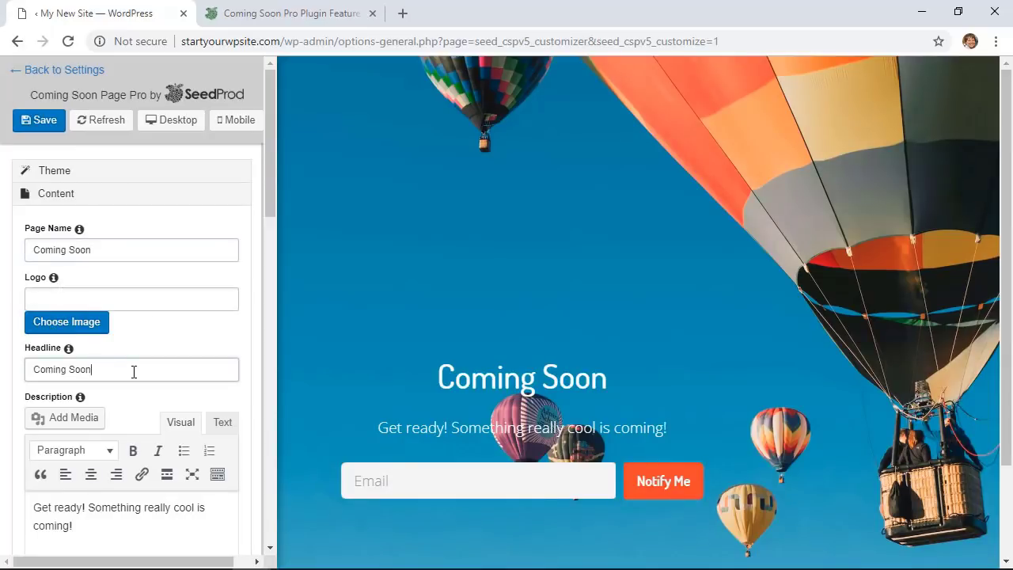
pyautogui.write('!')
# Make the words "Get ready!" at the start of the page description bold
pyautogui.scroll(-3, 175, 322)
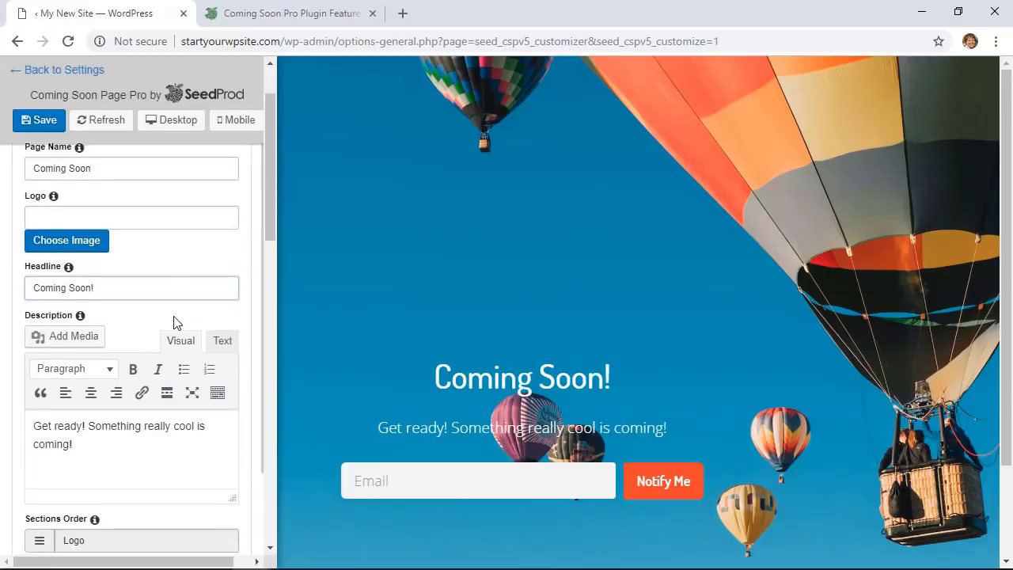
pyautogui.click(130, 380)
pyautogui.hotkey('ctrl', 'Home')
pyautogui.hotkey('ctrl', 'shift', 'Right')
pyautogui.hotkey('ctrl', 'shift', 'Right')
pyautogui.hotkey('ctrl', 'b')
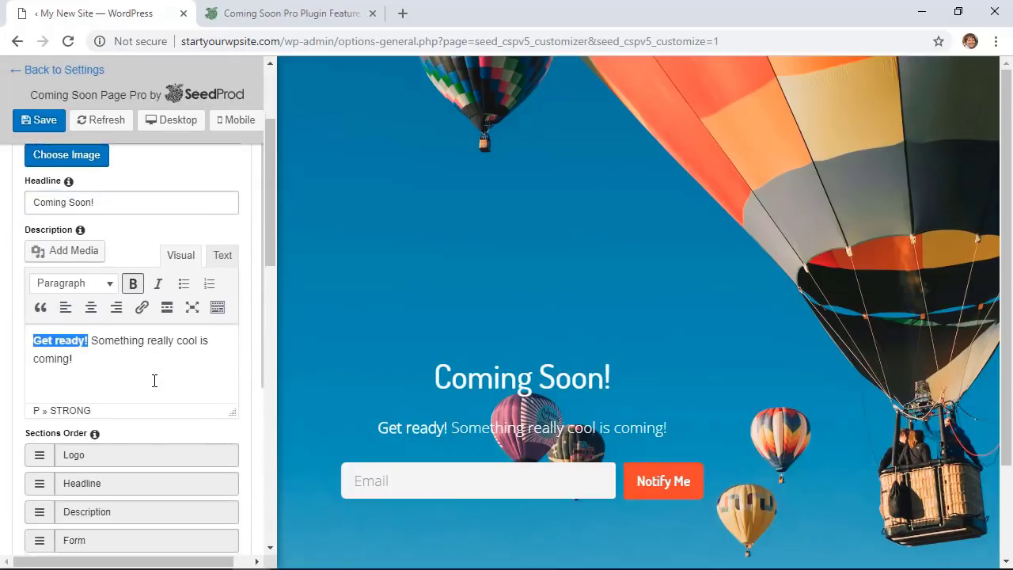
# In the email form settings, set subscribers to be saved to MailChimp
pyautogui.scroll(-6, 153, 379)
pyautogui.scroll(-6, 154, 380)
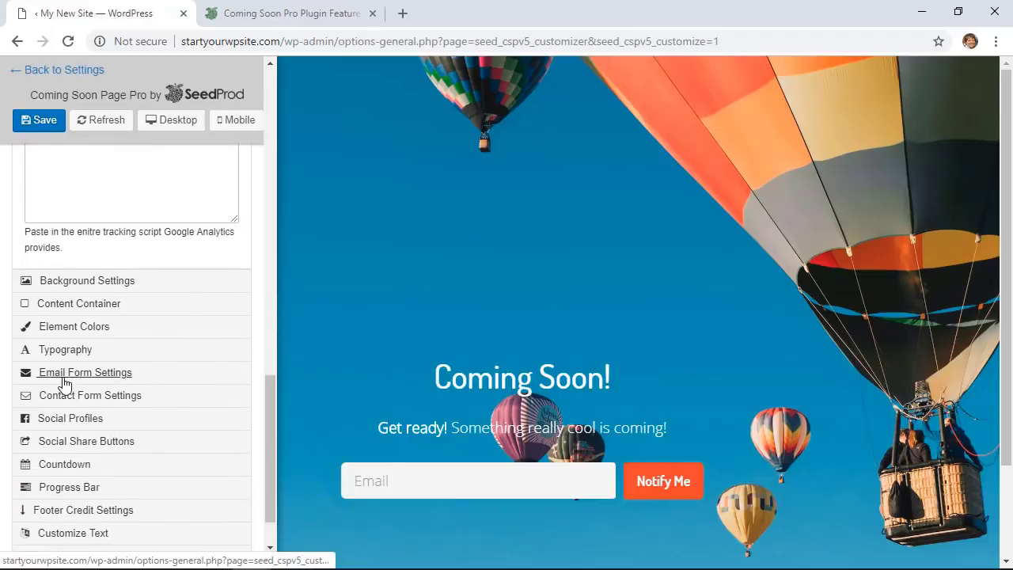
pyautogui.click(101, 375)
pyautogui.scroll(-3, 214, 350)
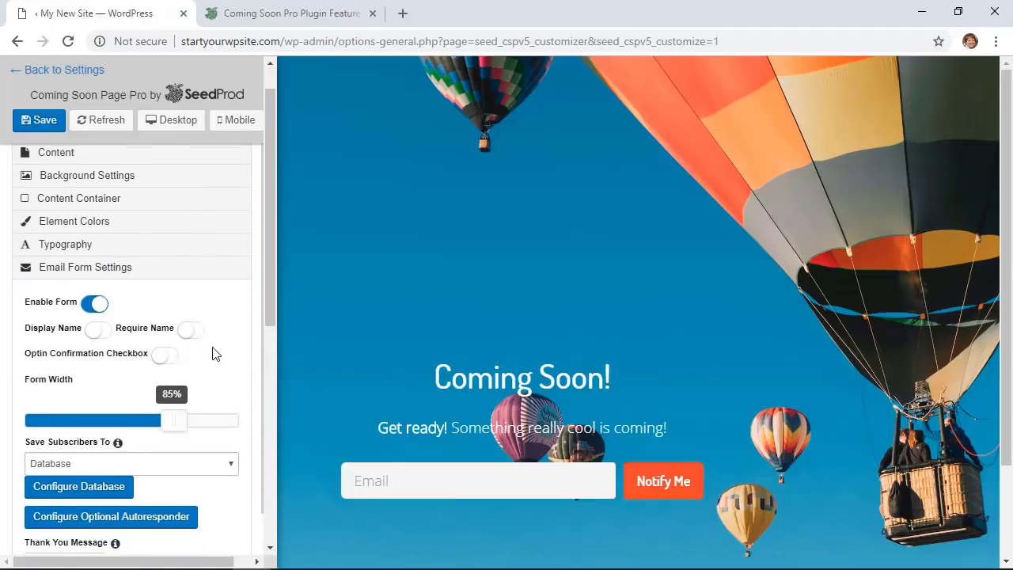
pyautogui.click(229, 353)
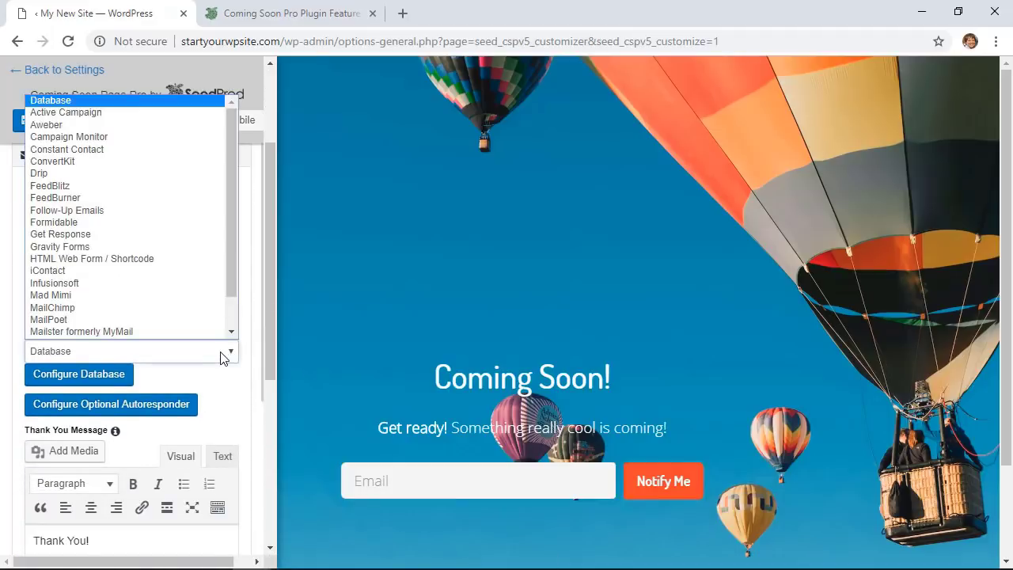
pyautogui.click(151, 310)
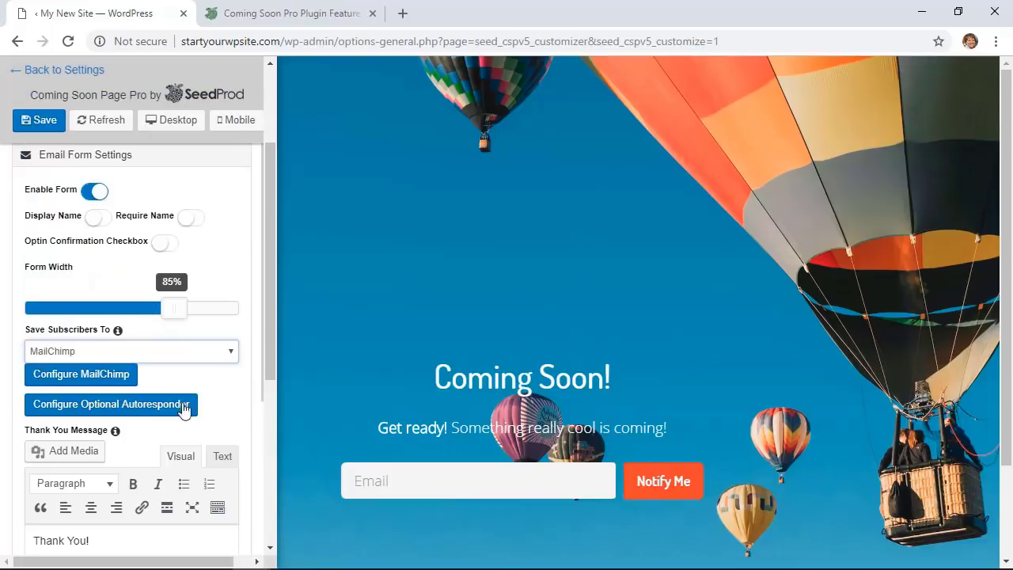
# Save the customized coming soon page
pyautogui.scroll(-5, 222, 375)
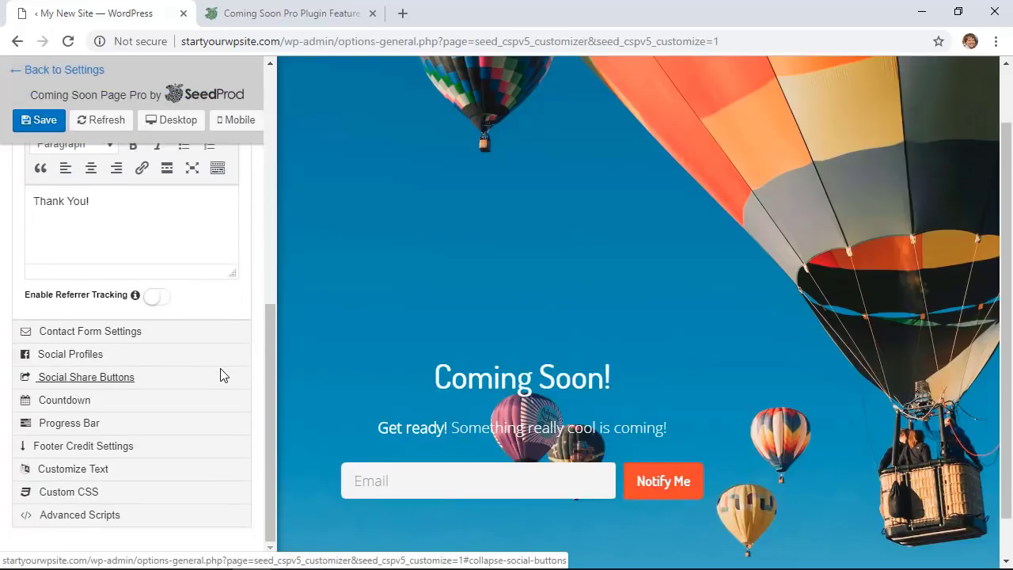
pyautogui.scroll(3, 195, 235)
pyautogui.click(41, 126)
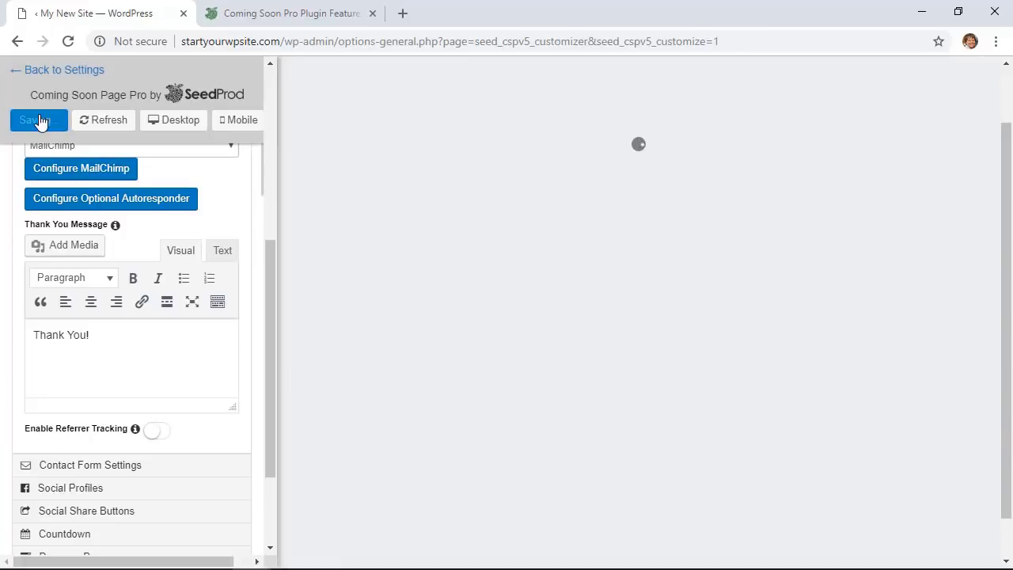